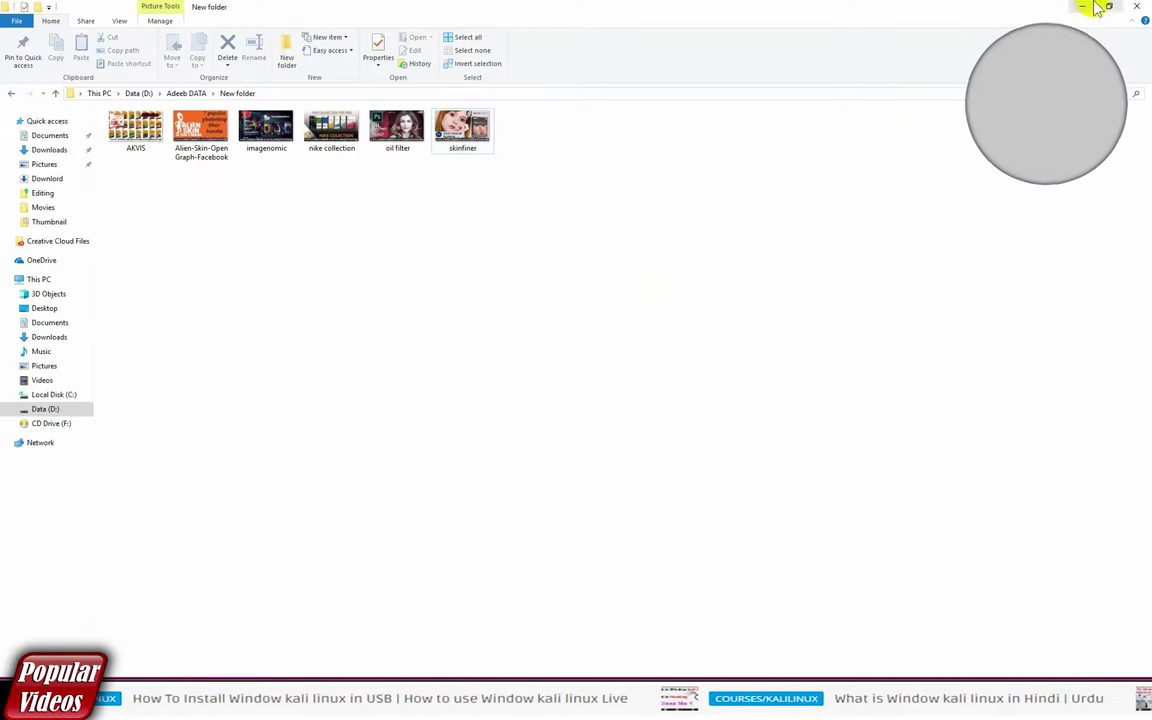
Step: Minimize the New folder window that shows the plugin thumbnails
left_click(1076, 8)
Step: Refresh the desktop and load the Wix site's Photoshop page in Chrome via 'sa' autocomplete
right_click(770, 170)
left_click(786, 222)
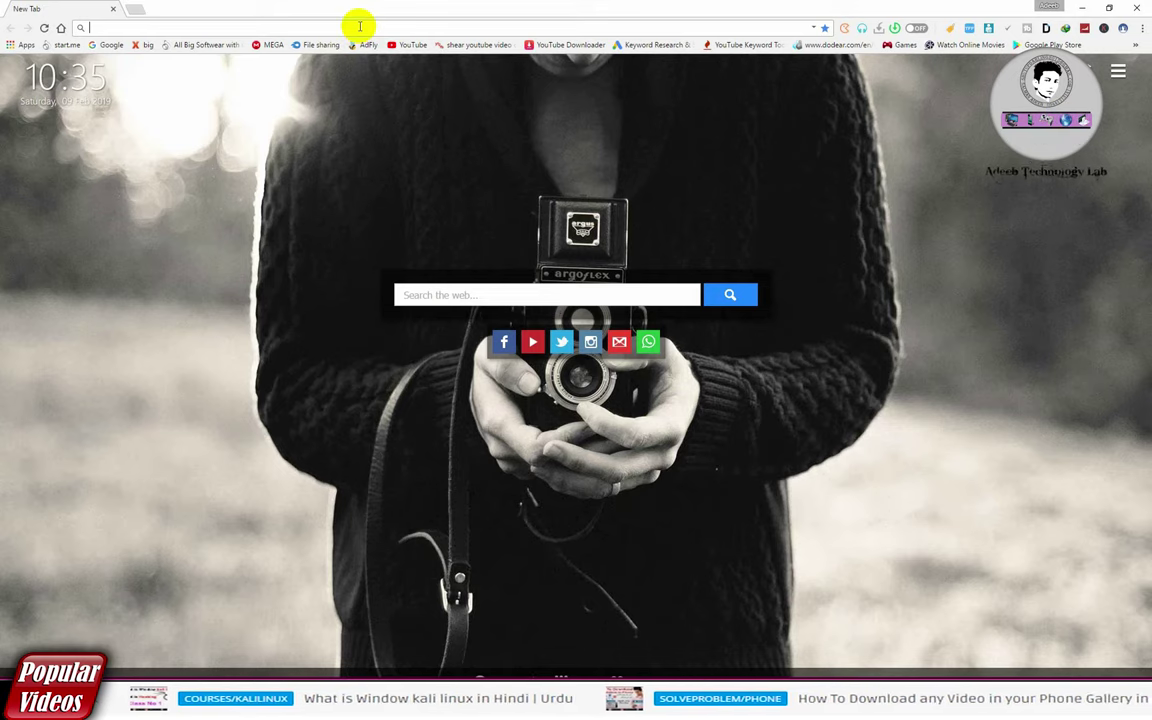
type("sa")
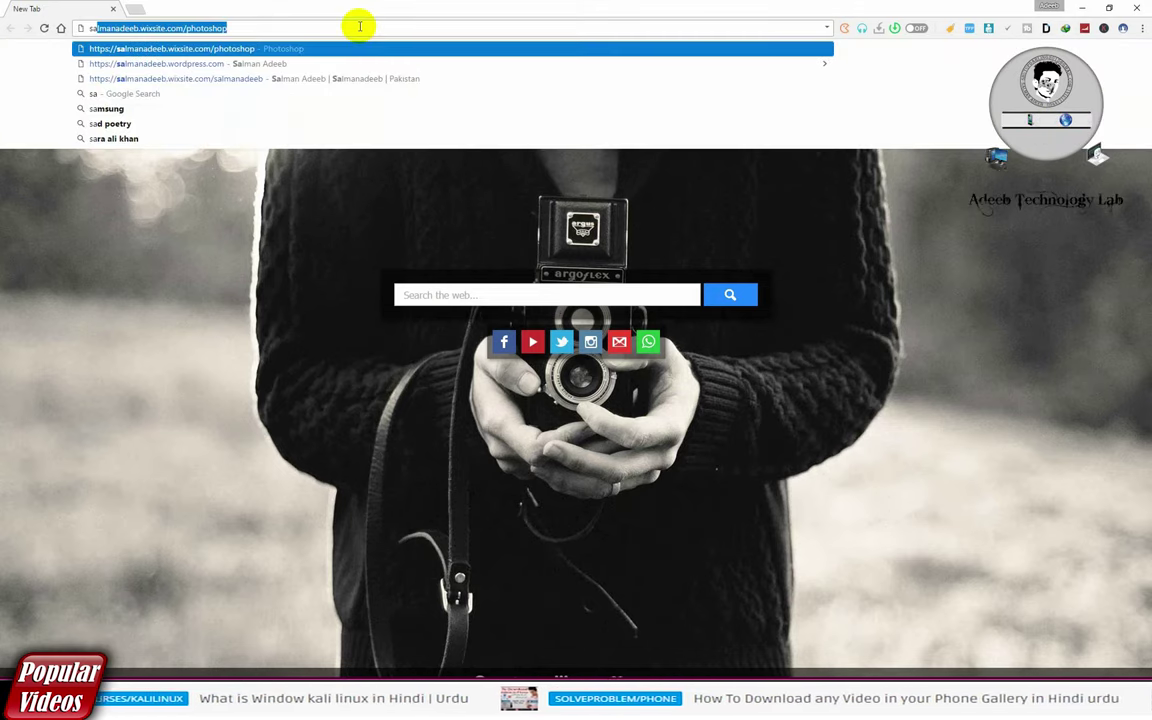
key("Right")
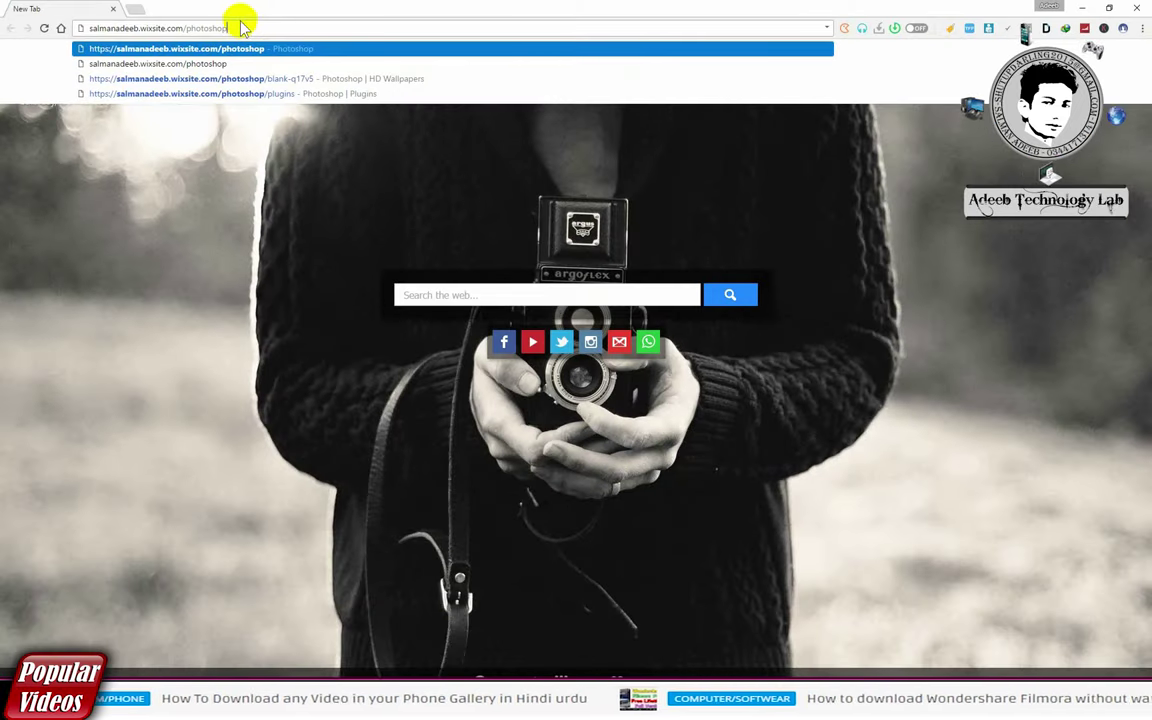
key("Return")
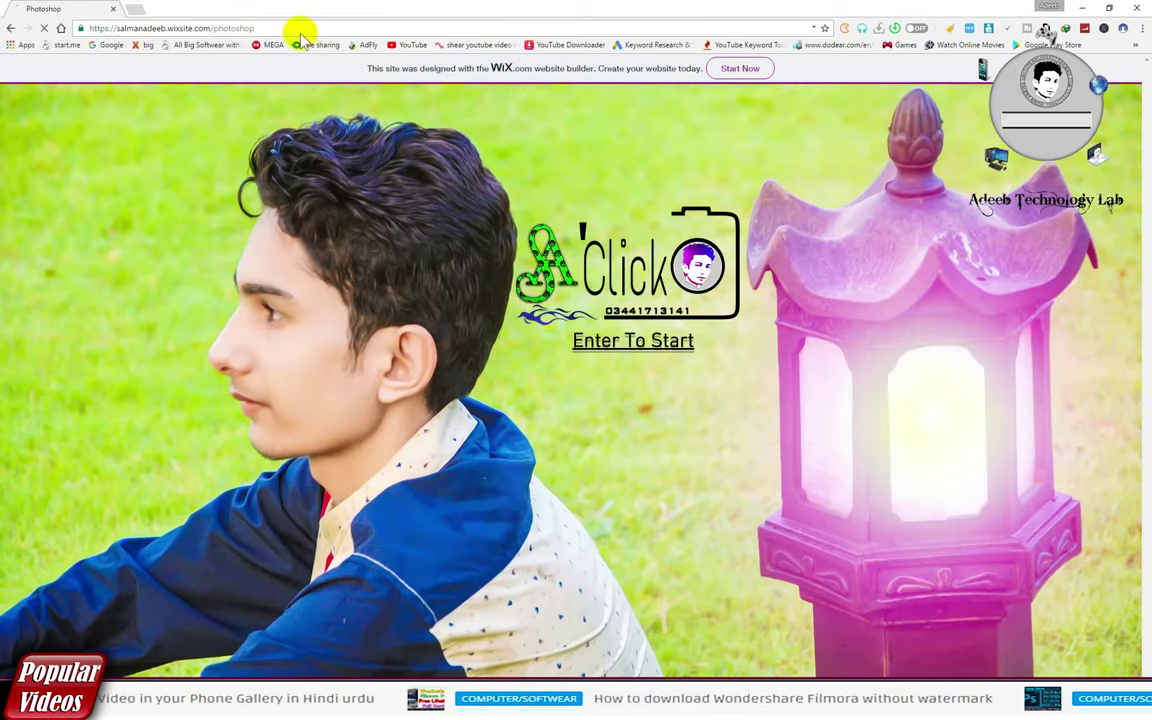
Step: Enter the Wix site from its splash screen and open the Plugins page
left_click(678, 343)
left_click(646, 354)
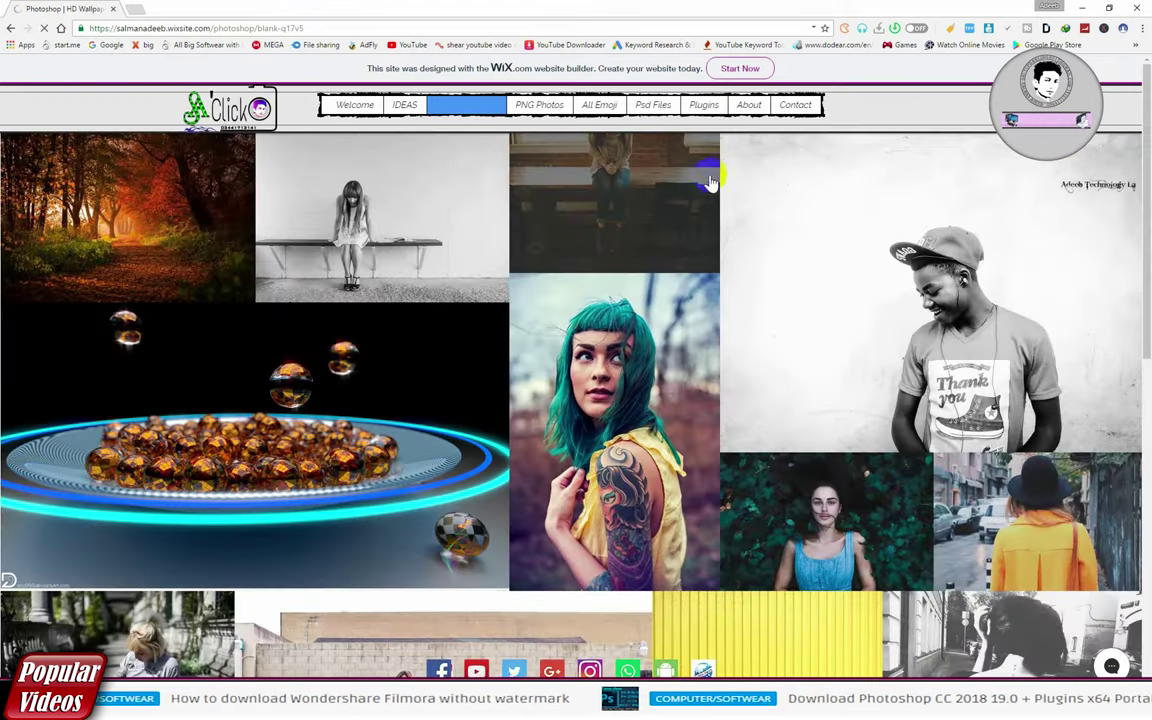
left_click(705, 106)
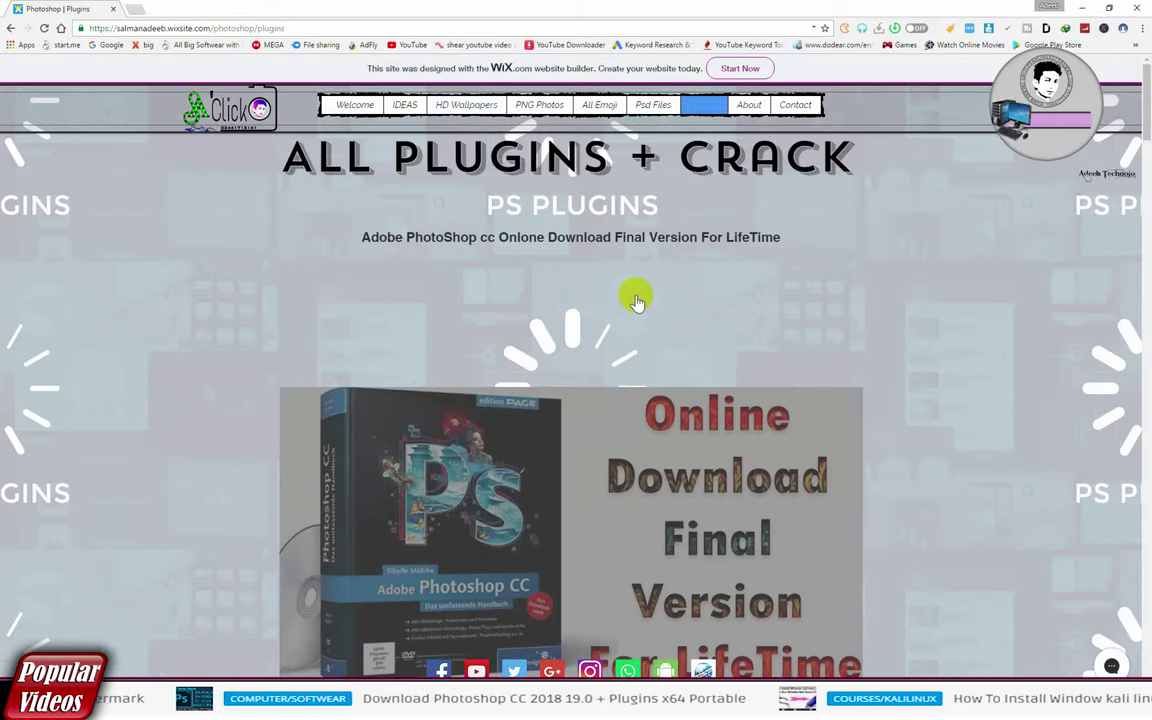
Step: Scroll the Plugins page down to SkinFiner 2.0's Download Plugins Setup link
scroll(918, 339, "down", 2)
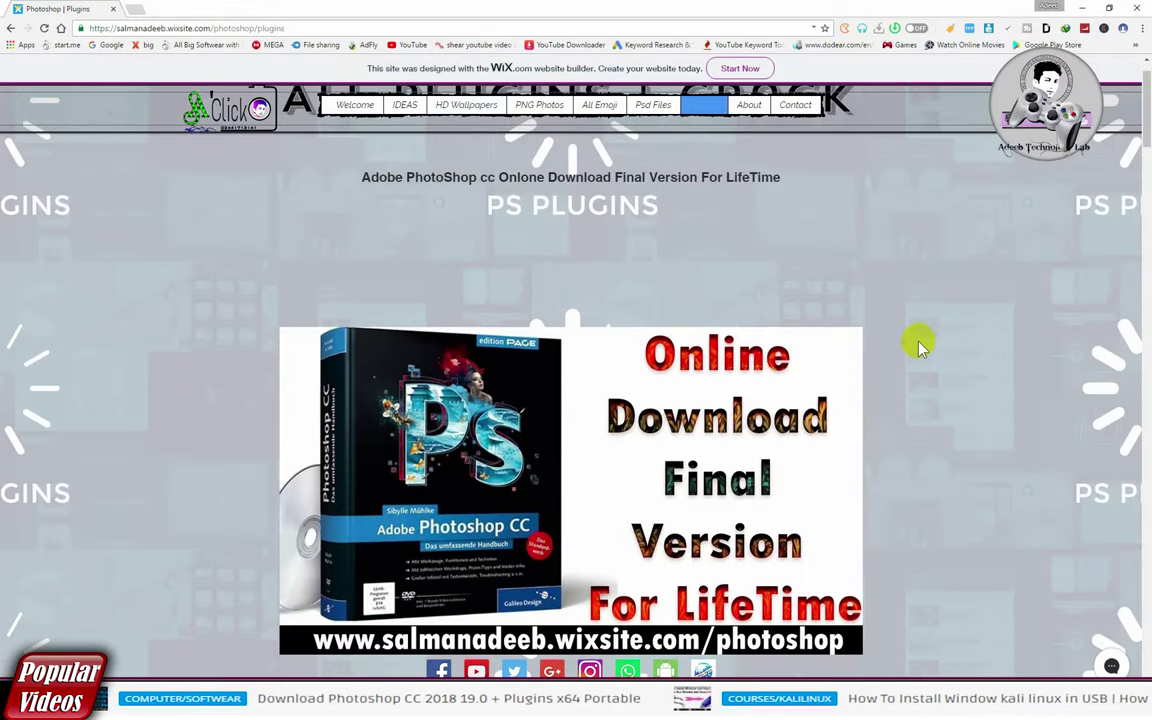
scroll(918, 345, "down", 1)
scroll(918, 345, "down", 2)
scroll(918, 345, "down", 3)
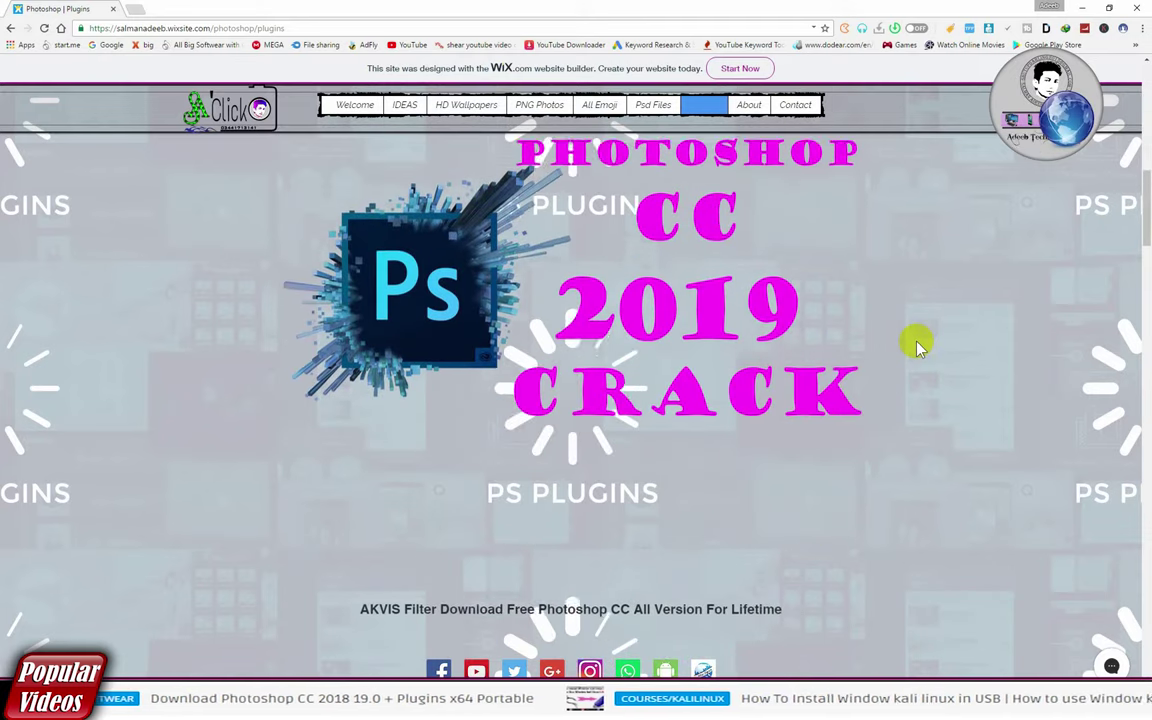
scroll(918, 345, "down", 3)
scroll(918, 345, "down", 3)
scroll(918, 345, "down", 4)
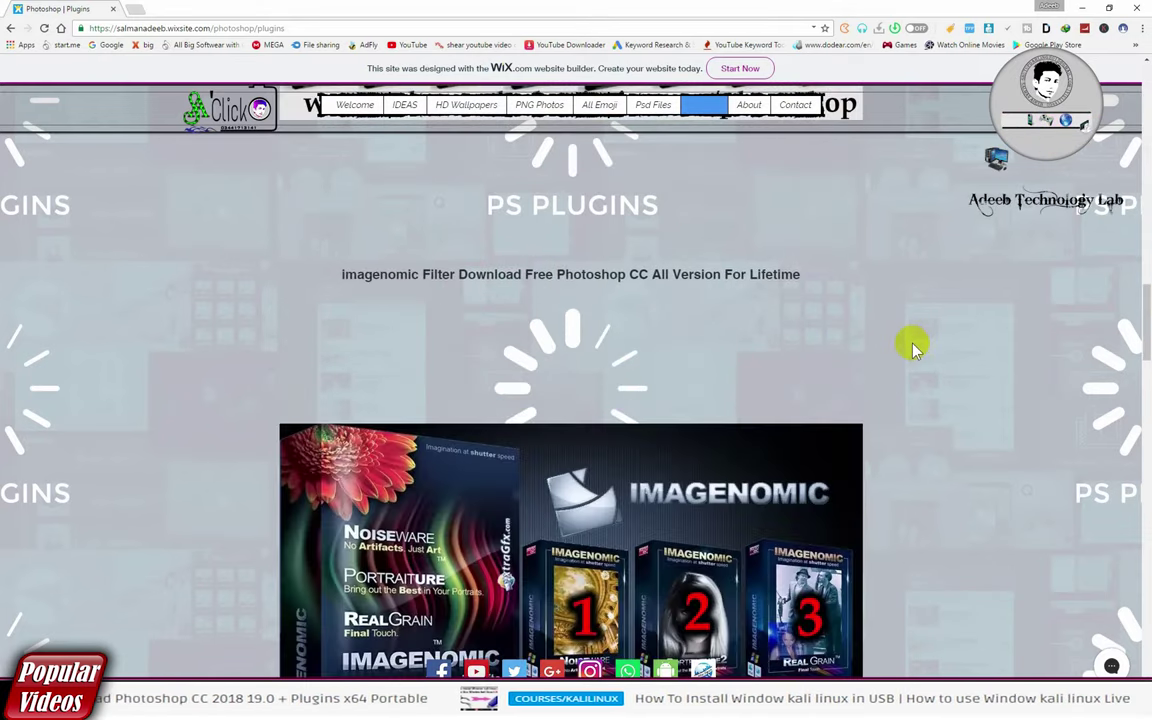
scroll(915, 347, "down", 4)
scroll(910, 345, "down", 4)
scroll(910, 345, "down", 2)
scroll(910, 345, "up", 1)
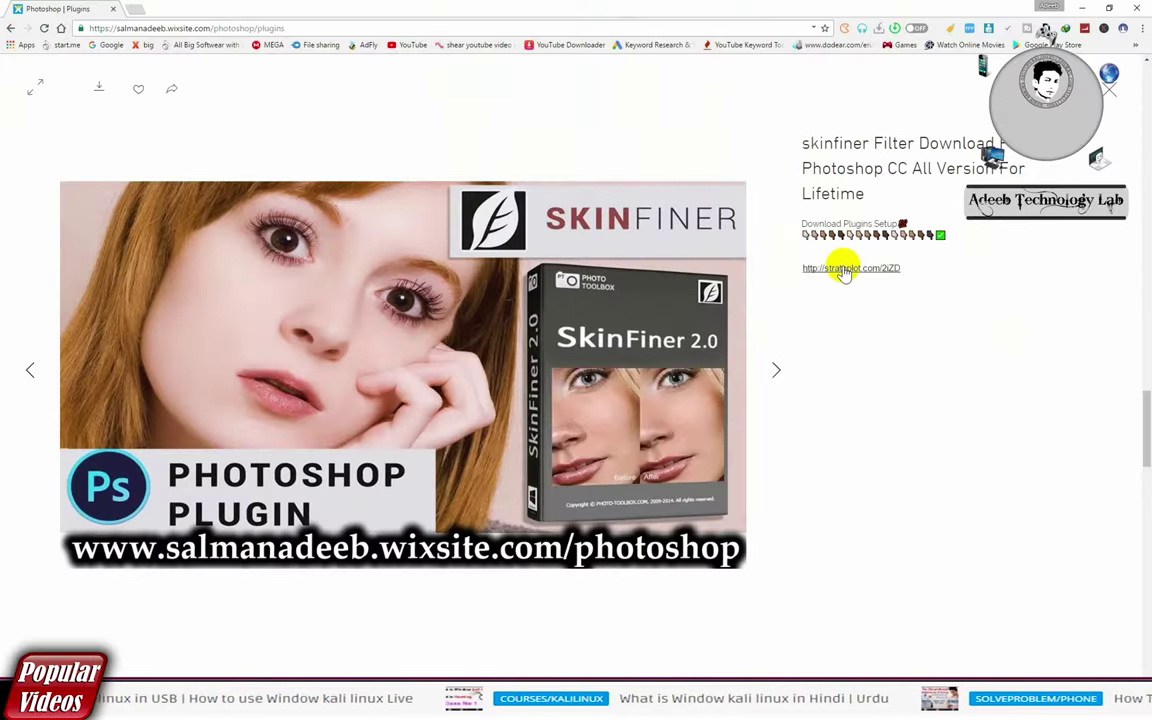
Step: Download SkinFiner 2.0.rar (17.6 MB) from MEGA into the Downloads\Programs folder
left_click(843, 268)
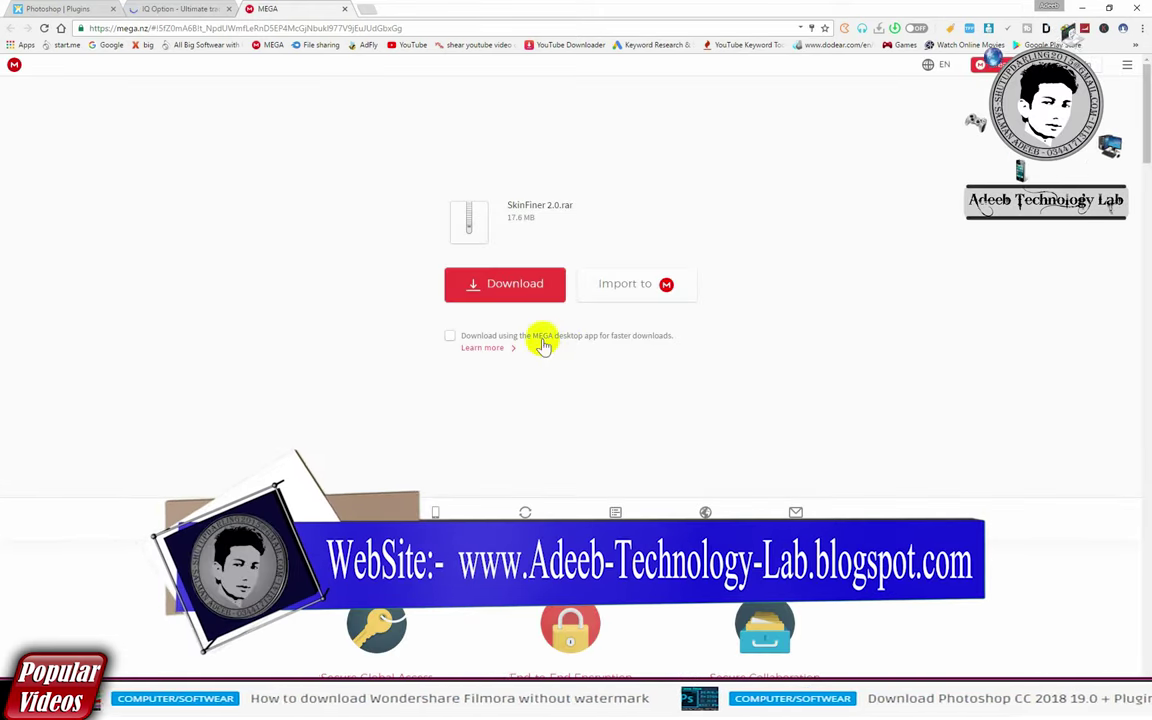
left_click(527, 289)
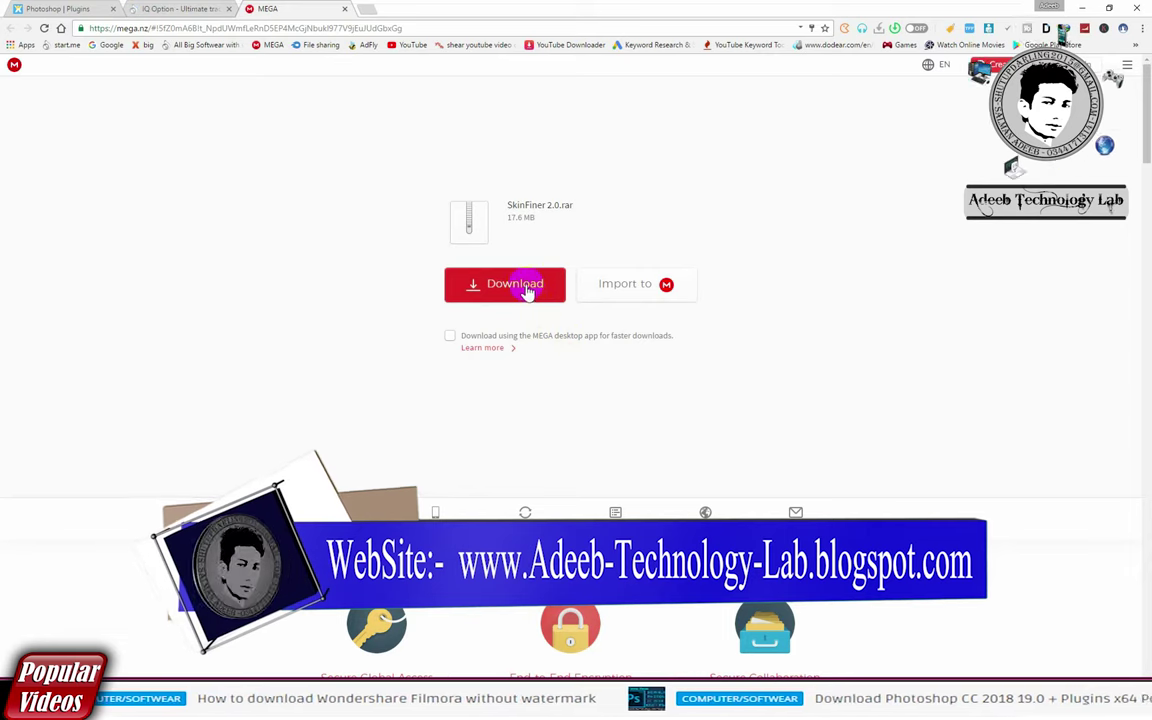
left_click(510, 205)
left_click_drag(510, 205, 566, 204)
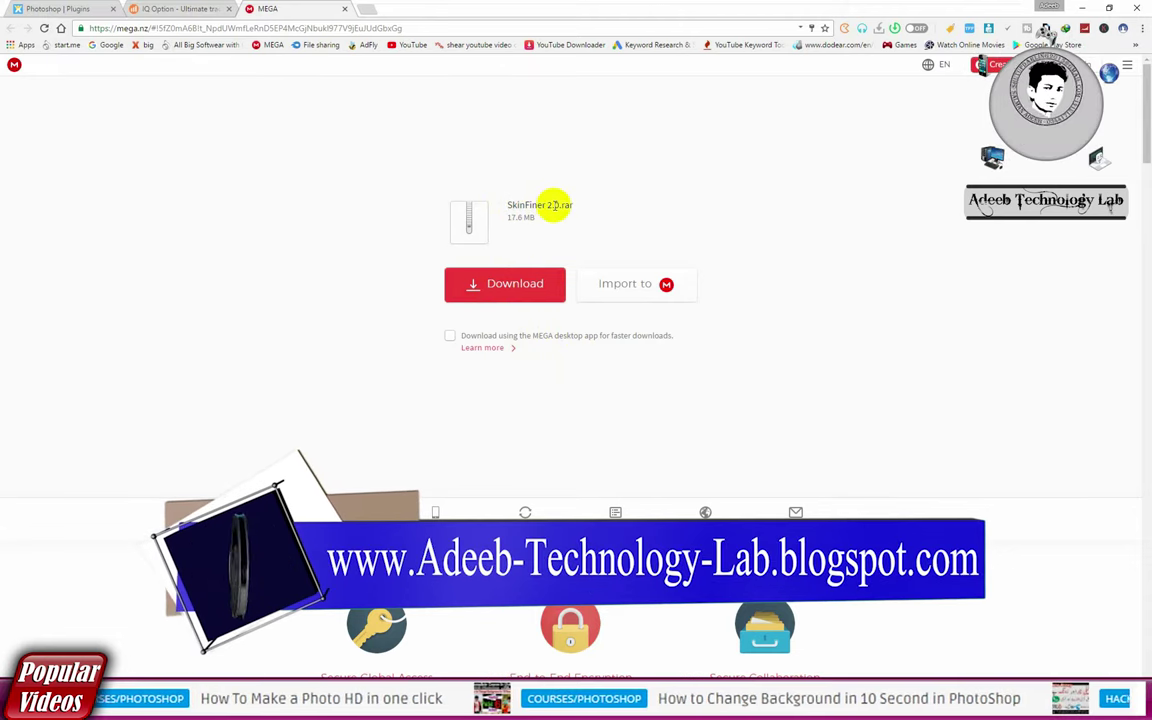
left_click(519, 285)
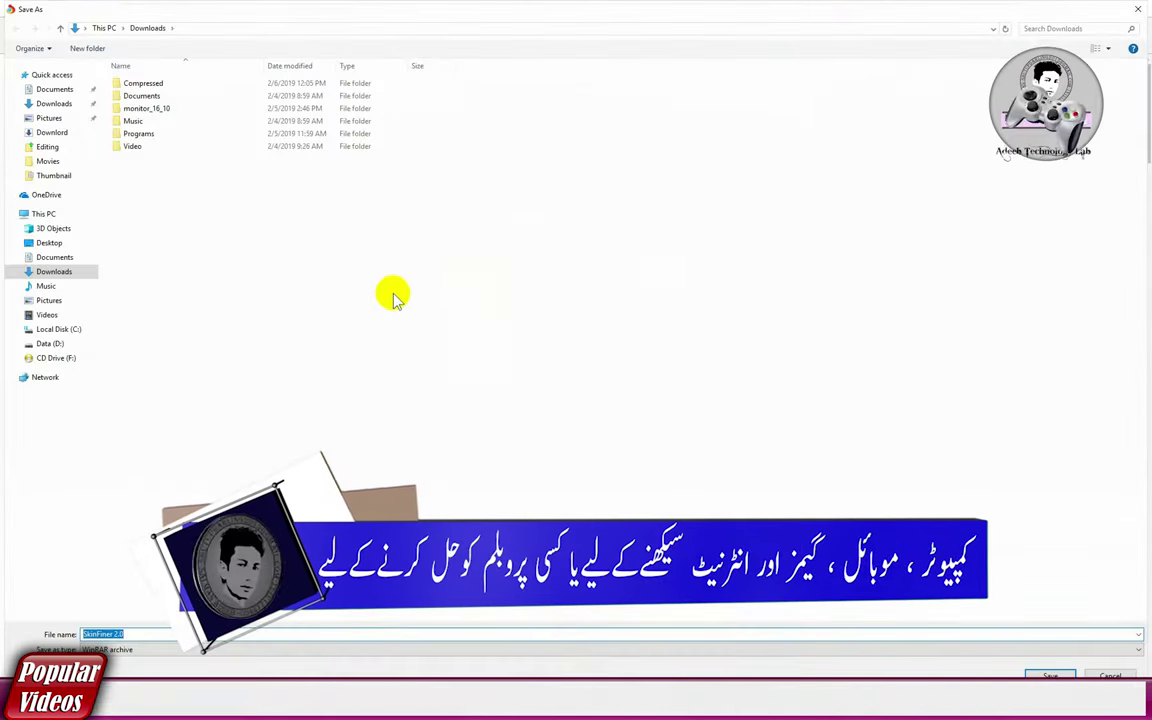
double_click(157, 134)
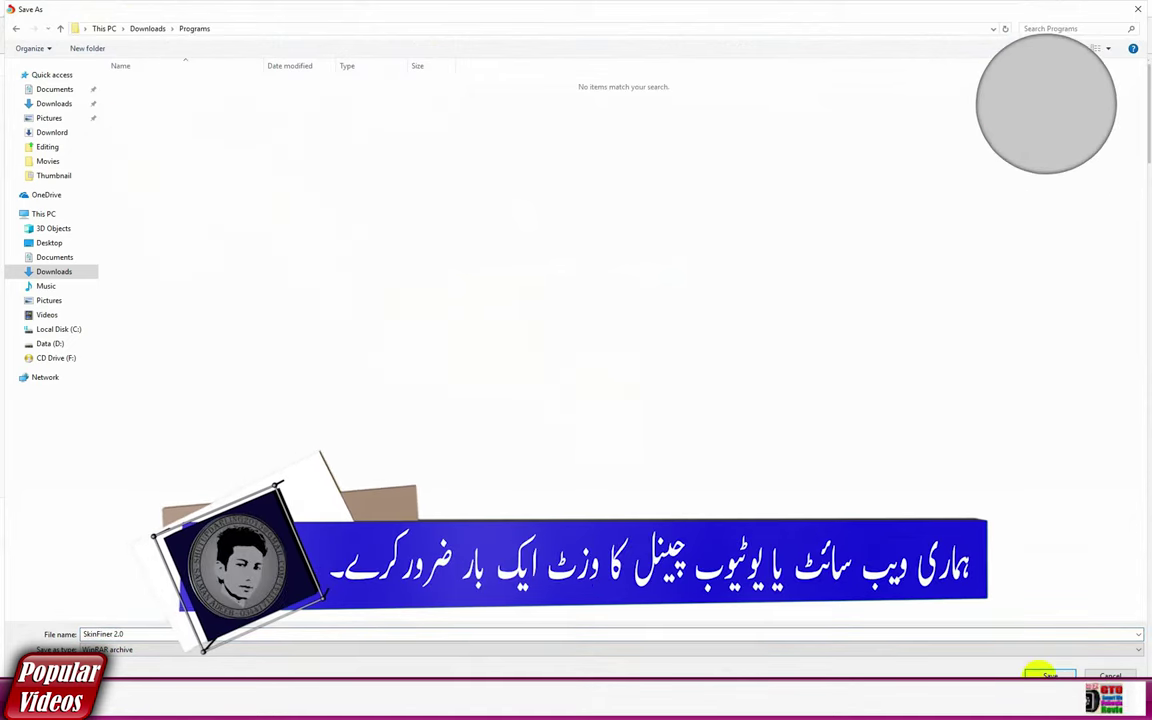
left_click(1048, 676)
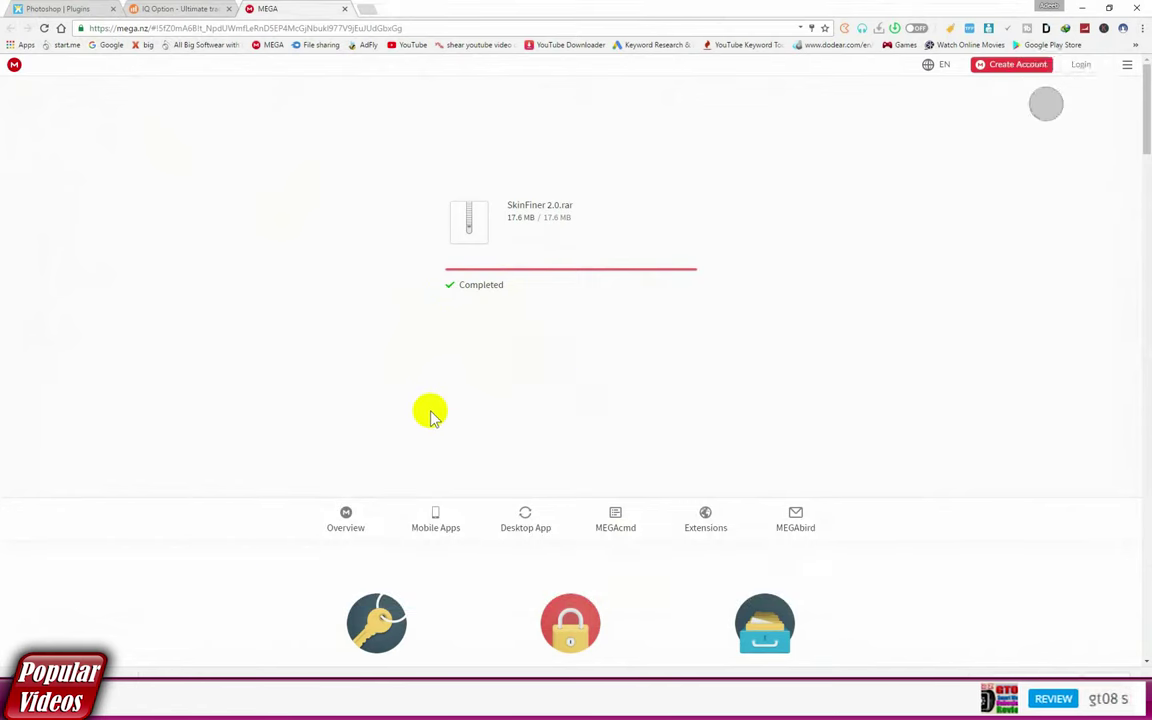
Step: Show the downloaded archive in the Programs folder and extract it into its own folder
right_click(122, 668)
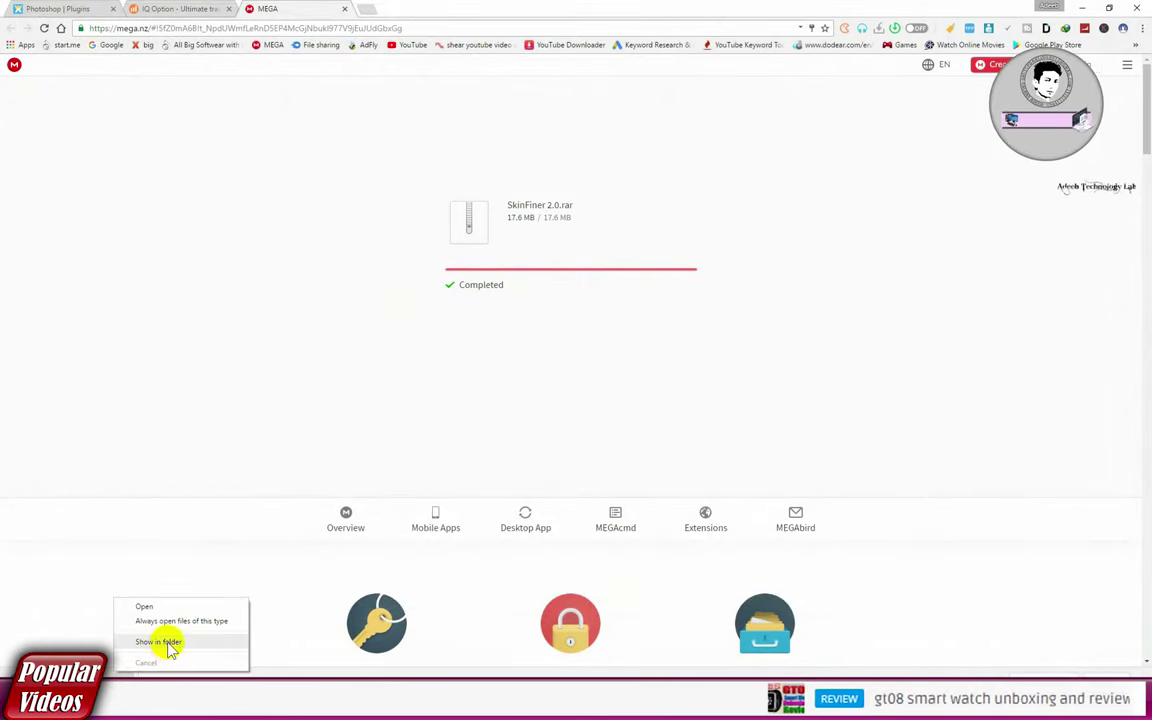
left_click(168, 642)
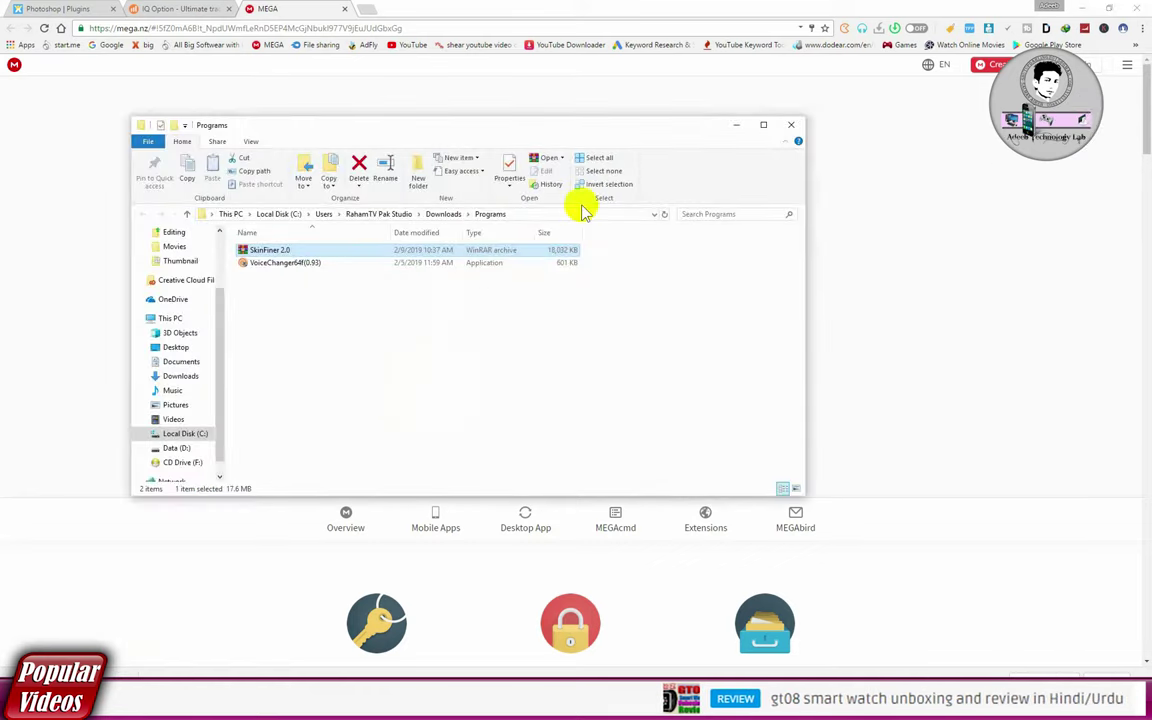
left_click(766, 124)
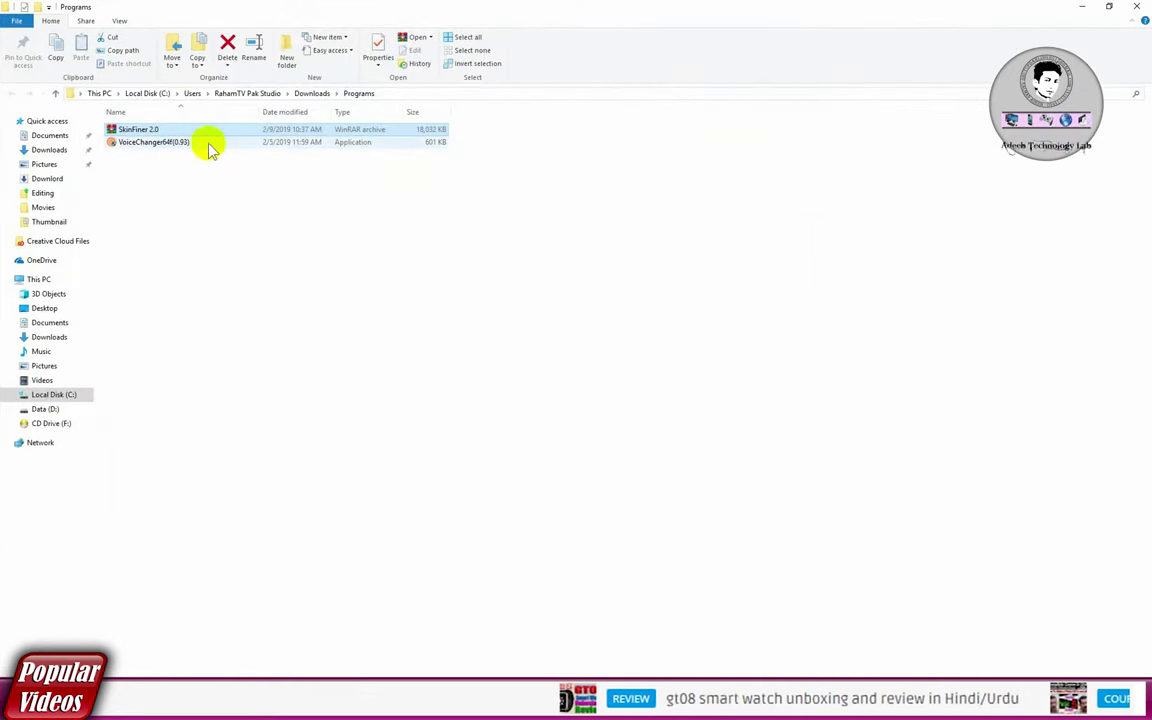
scroll(170, 162, "up", 1, "ctrl")
scroll(182, 170, "up", 2, "ctrl")
scroll(182, 170, "up", 1, "ctrl")
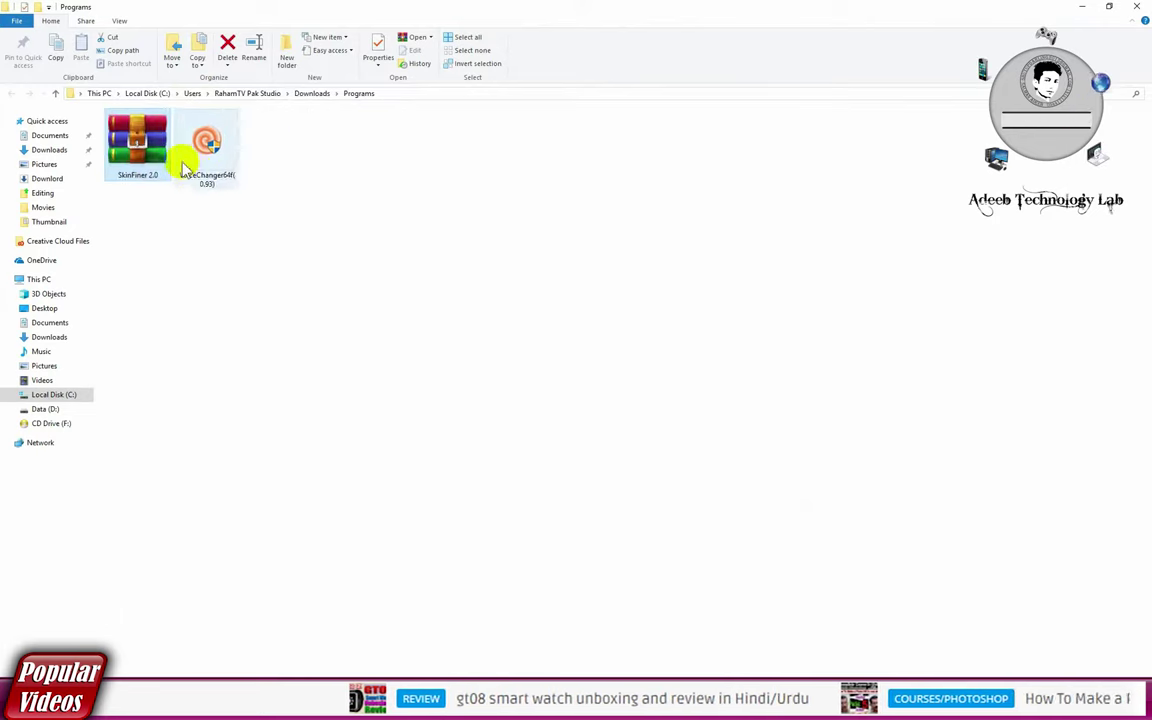
scroll(184, 166, "up", 2, "ctrl")
scroll(183, 165, "up", 1, "ctrl")
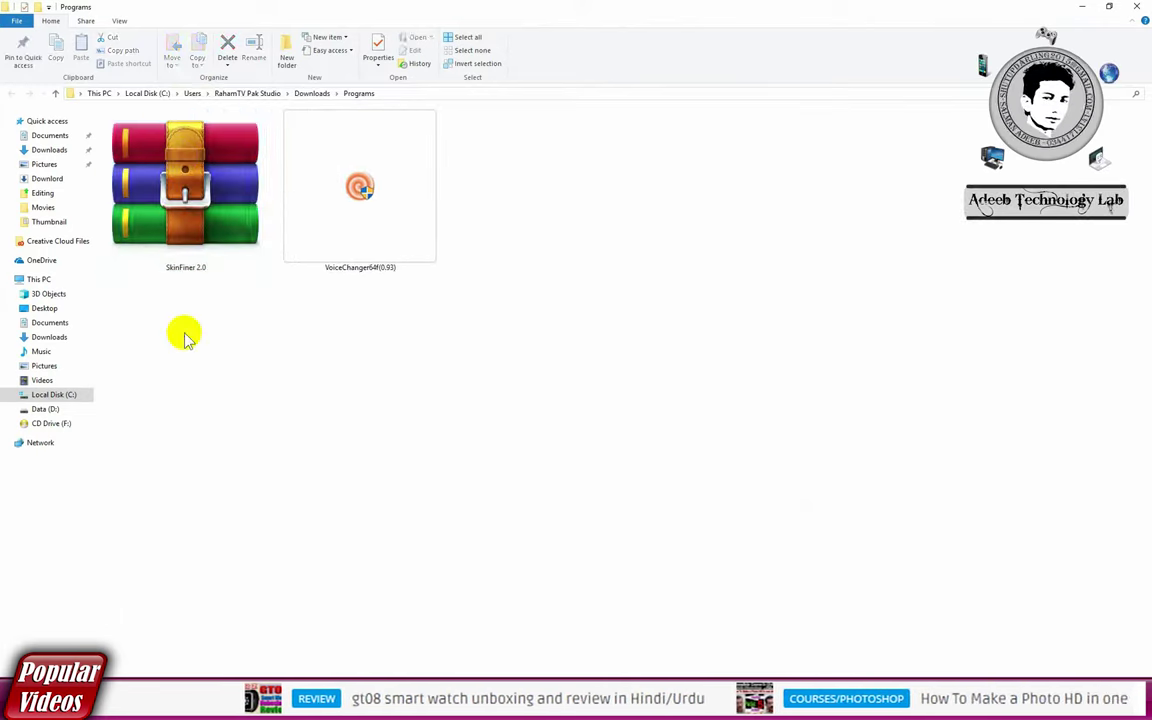
right_click(175, 192)
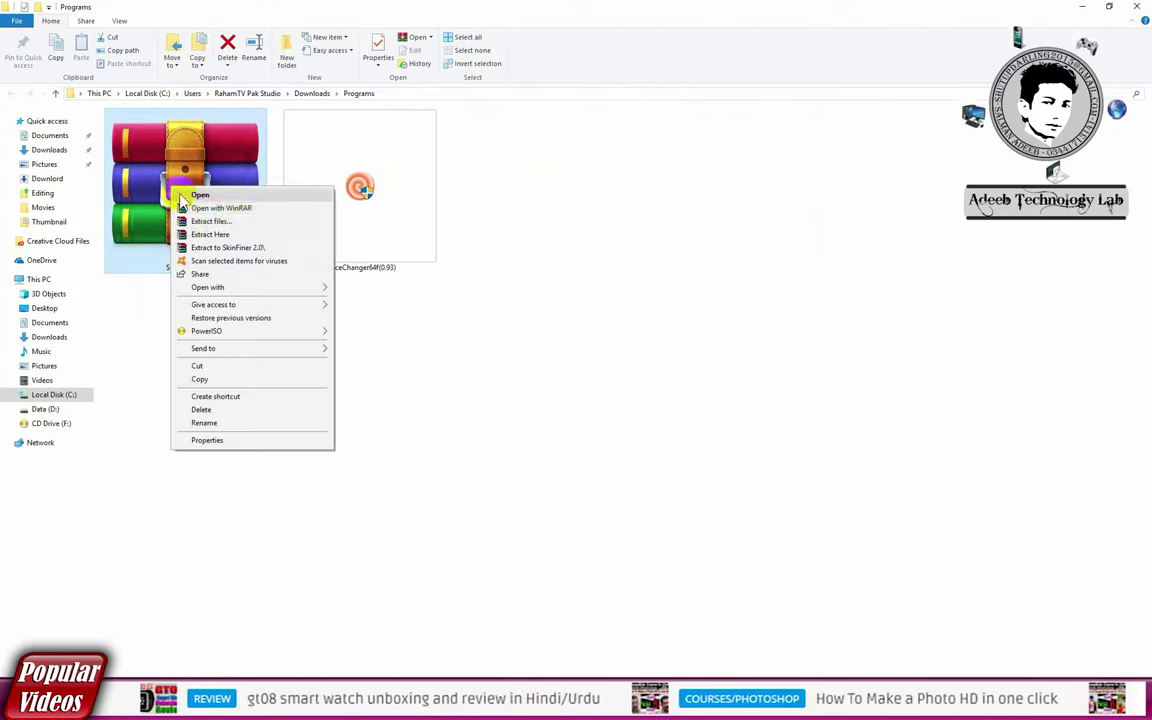
key("Escape")
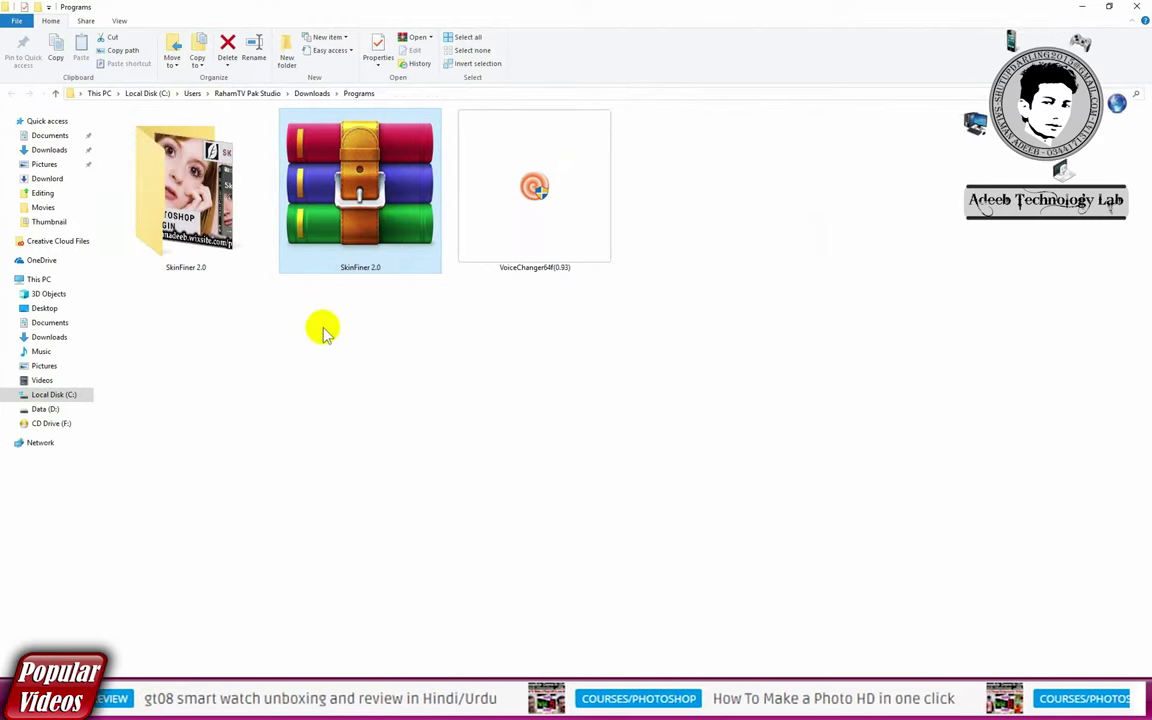
Step: Open the extracted SkinFiner 2.0 folder, preview the skinfiner image, then minimize Explorer and Chrome
left_click(165, 210)
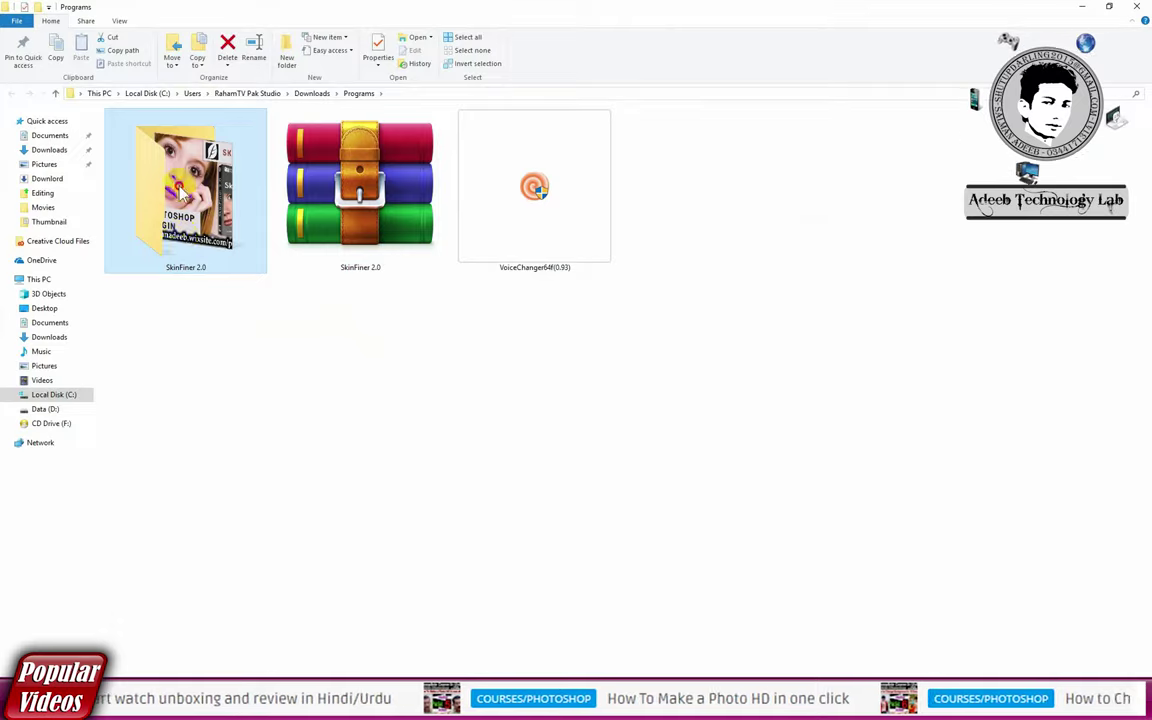
double_click(183, 197)
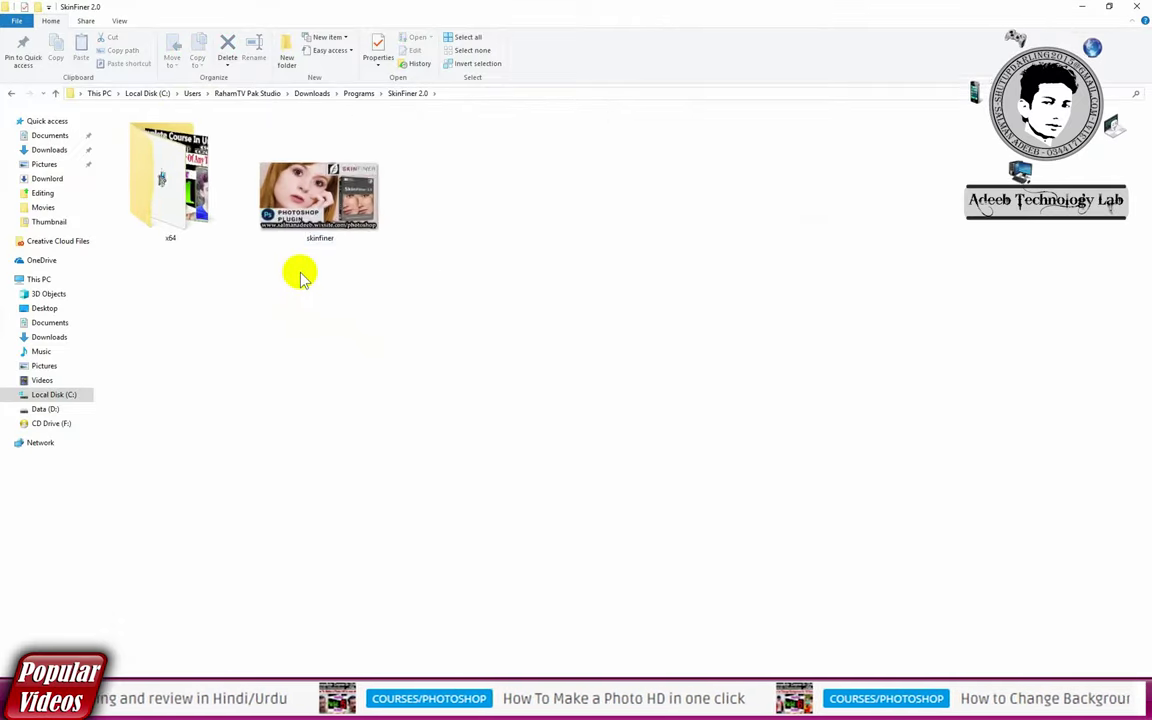
double_click(302, 268)
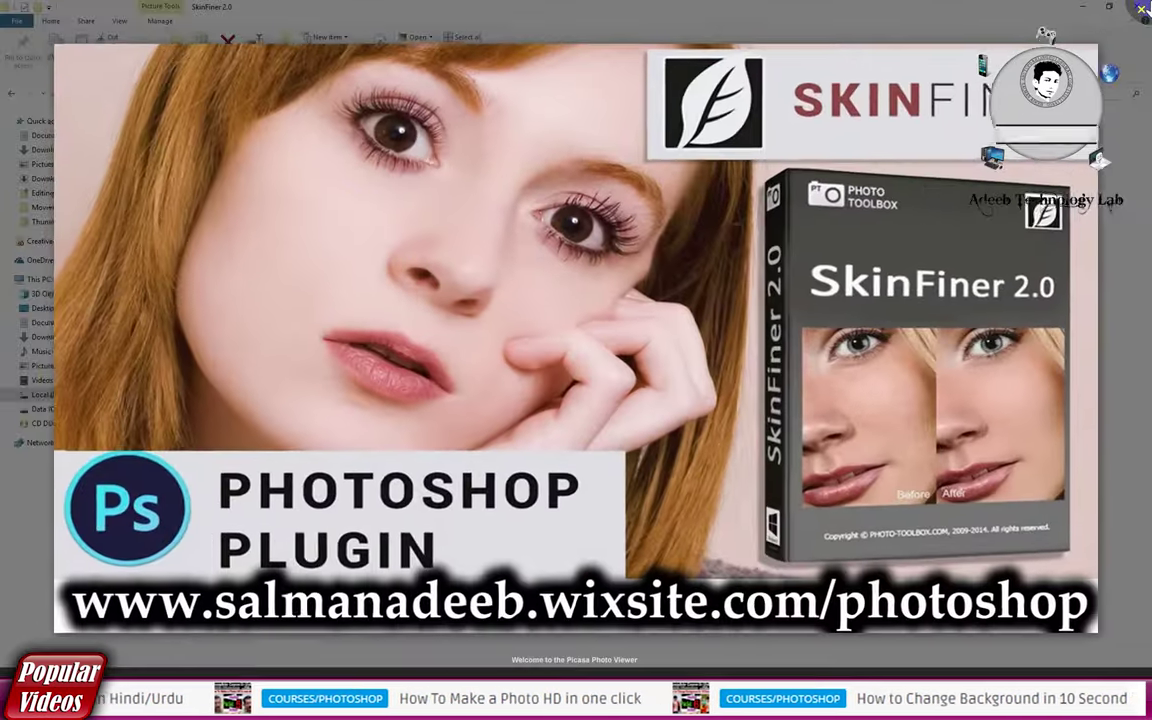
left_click(1141, 9)
left_click(173, 178)
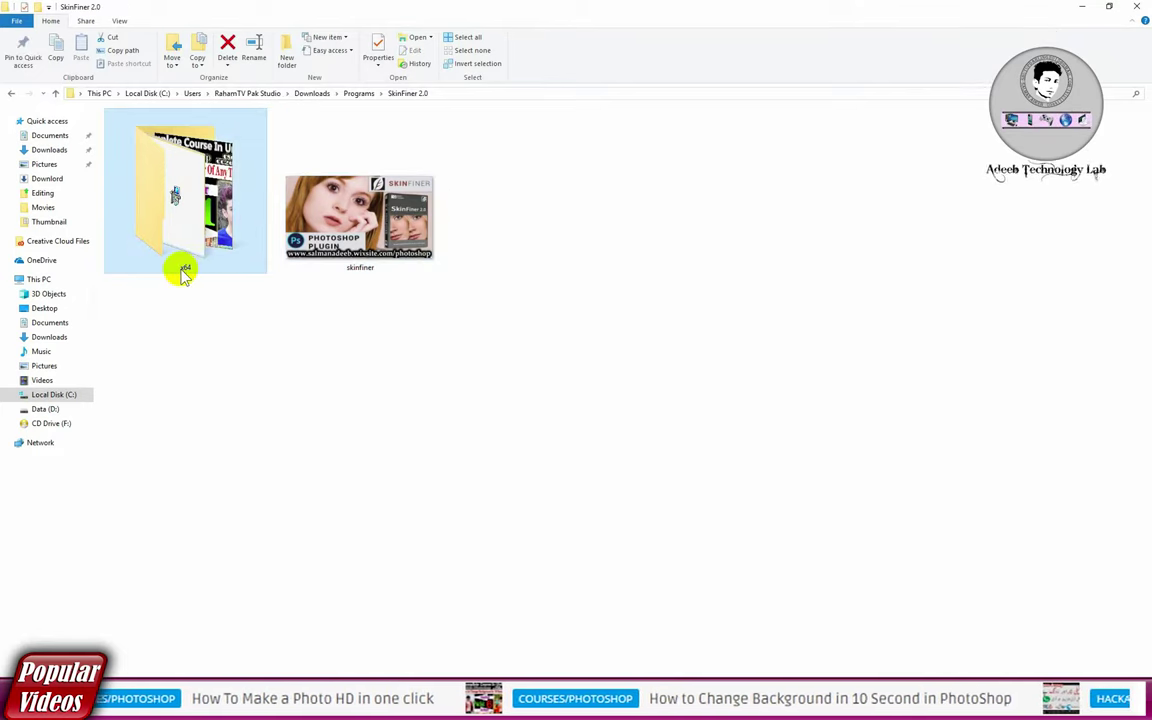
mouse_move(185, 190)
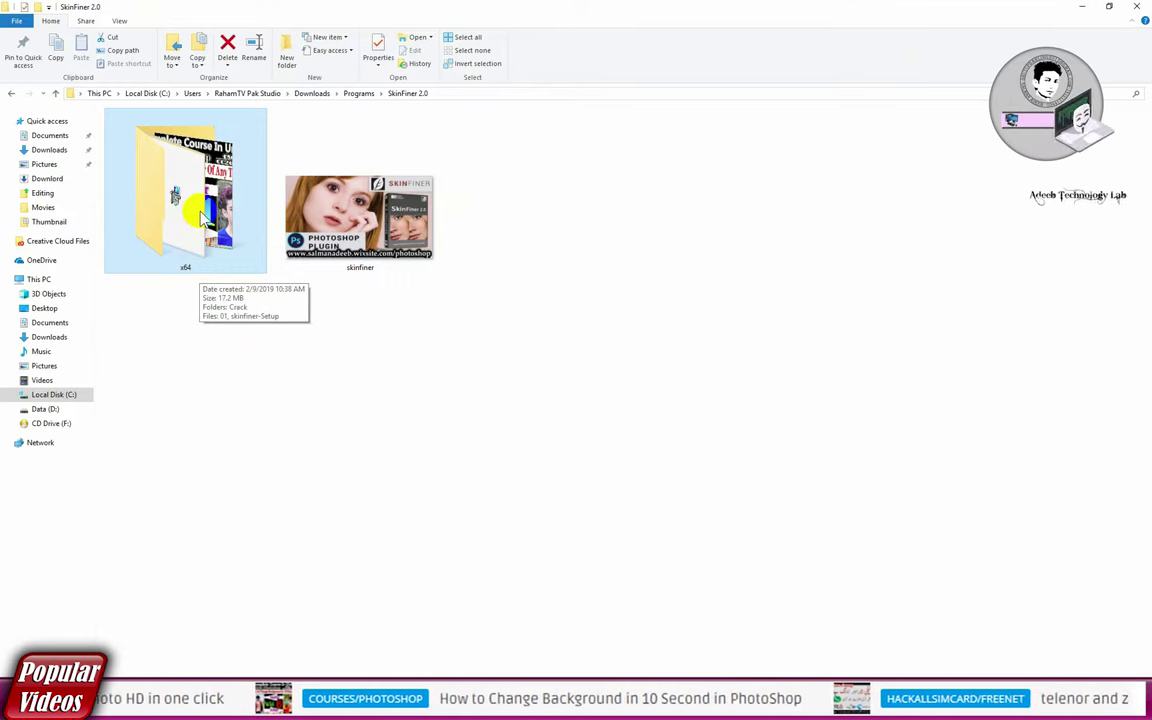
left_click(1082, 6)
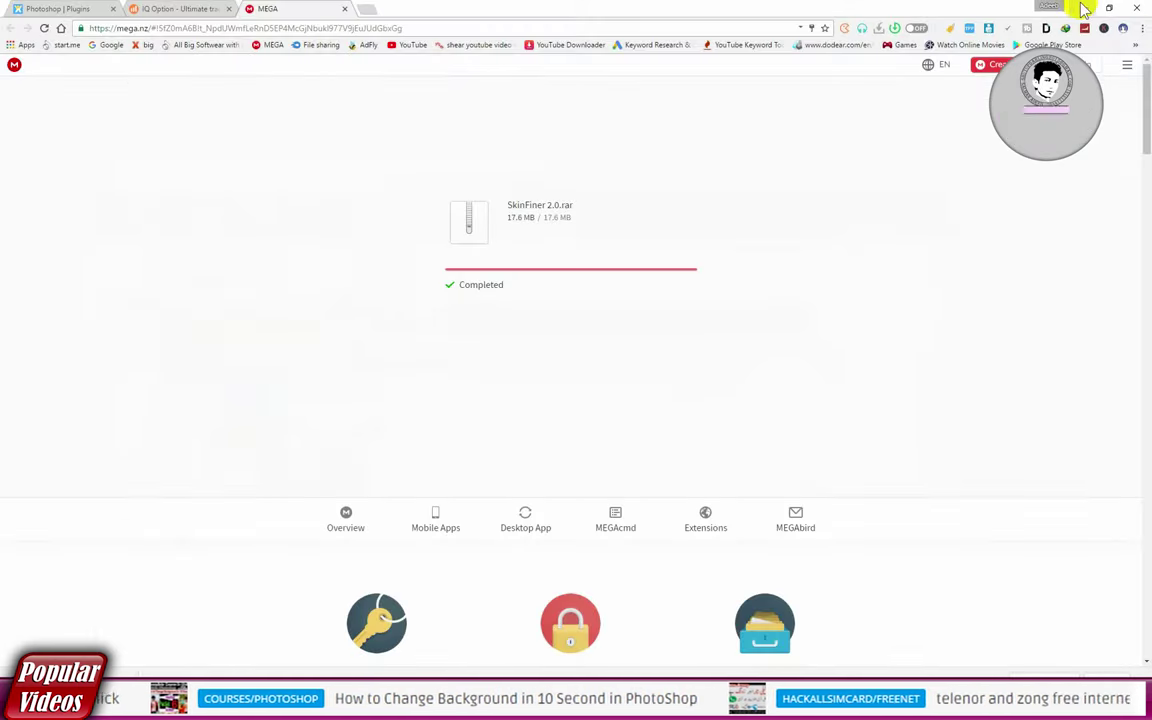
left_click(1080, 6)
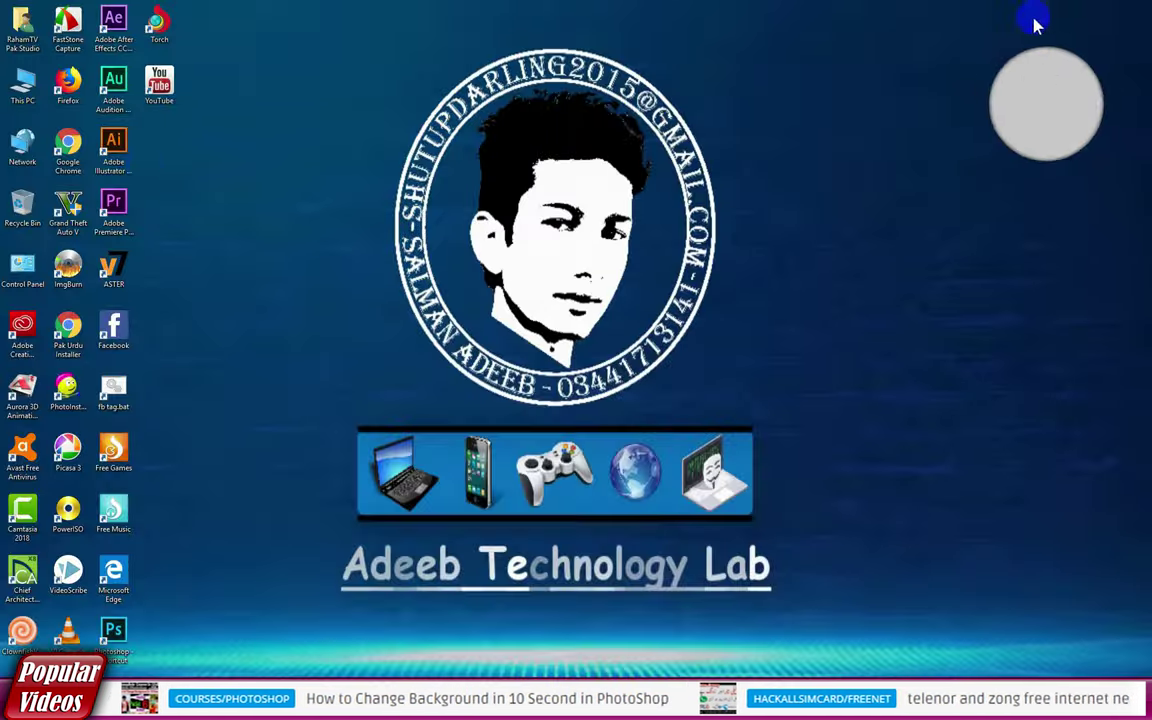
right_click(28, 90)
left_click(90, 218)
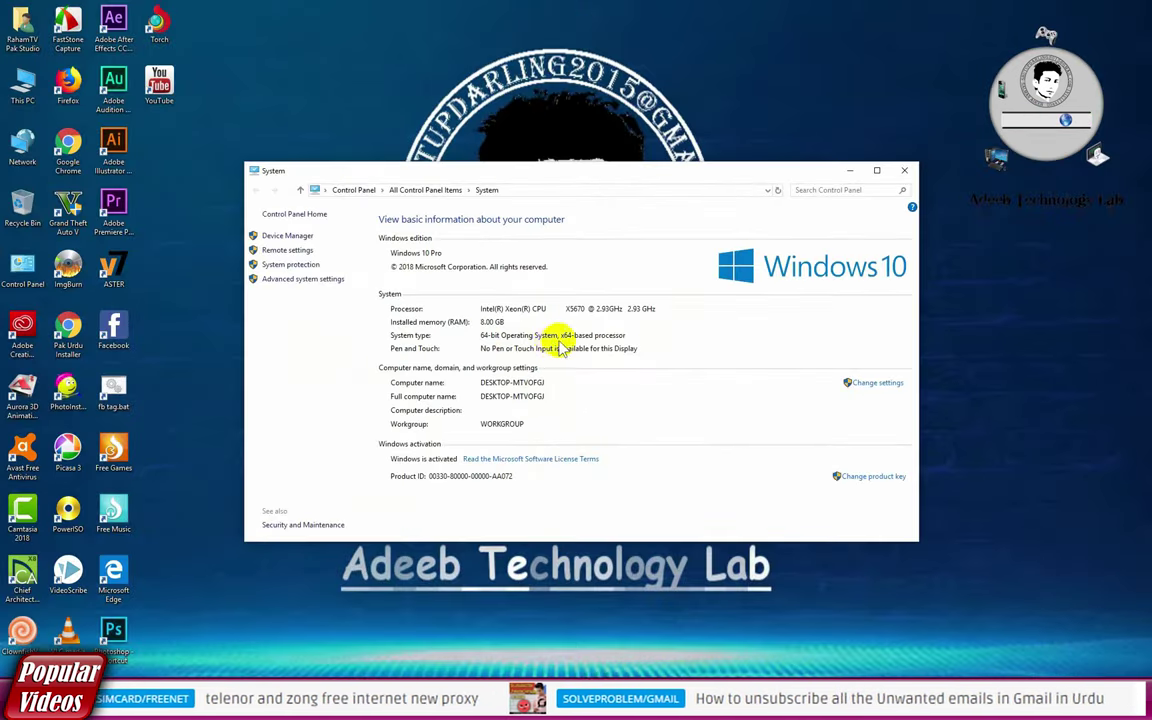
left_click(904, 171)
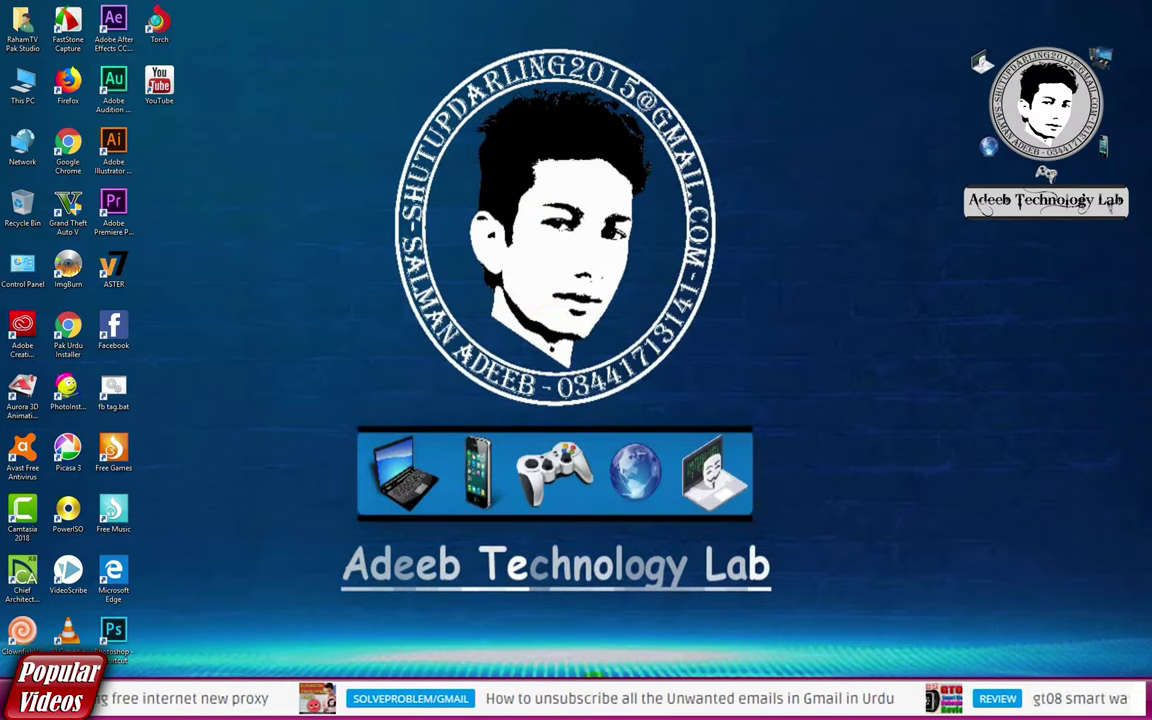
Step: Show the x64 folder as large icons, peek into Crack, and select skinfiner-Setup
left_click(330, 630)
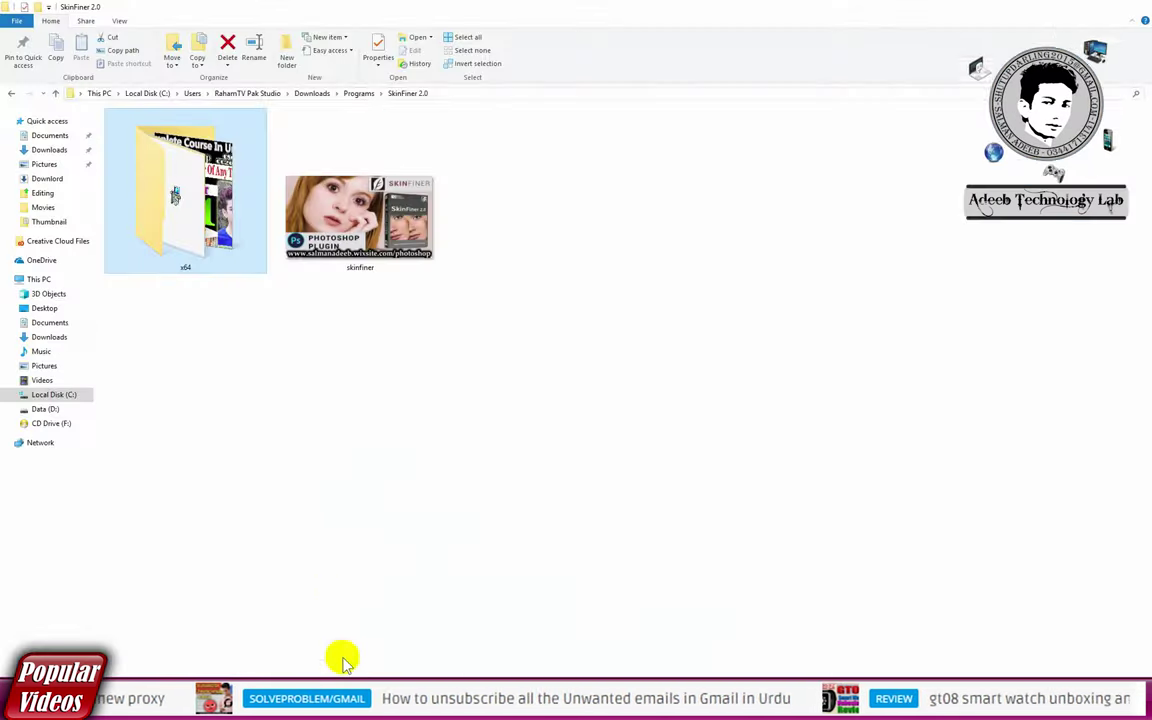
double_click(200, 190)
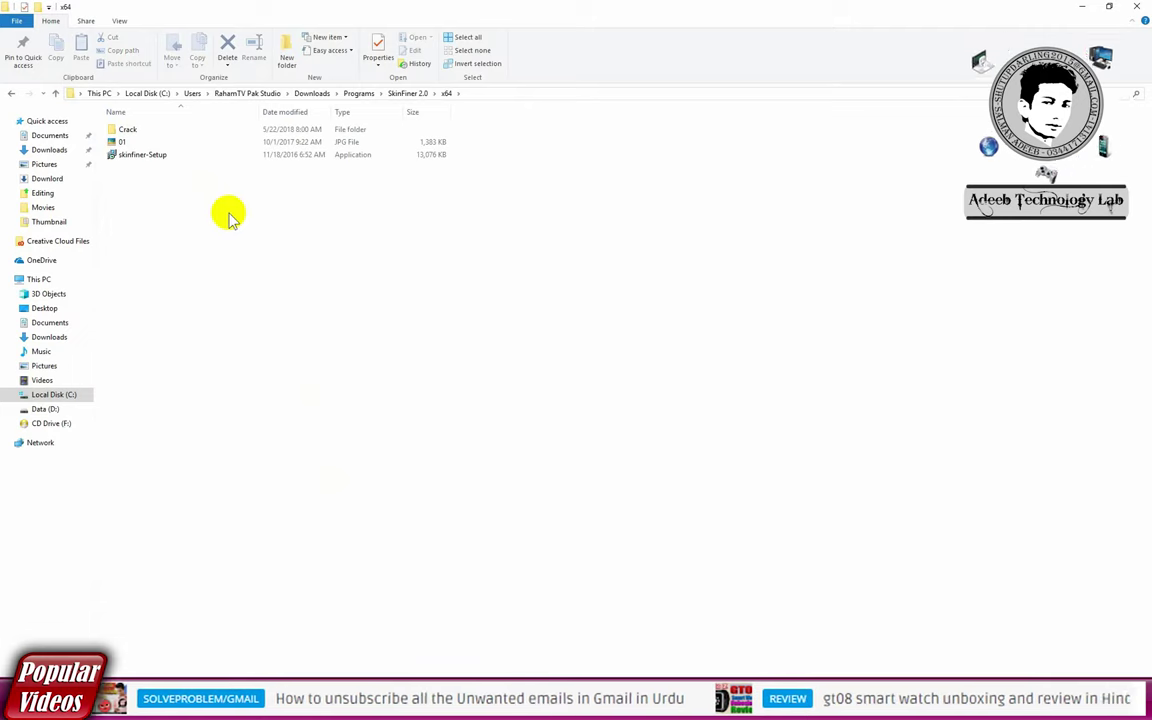
key("ctrl+shift+3")
scroll(228, 215, "up", 2)
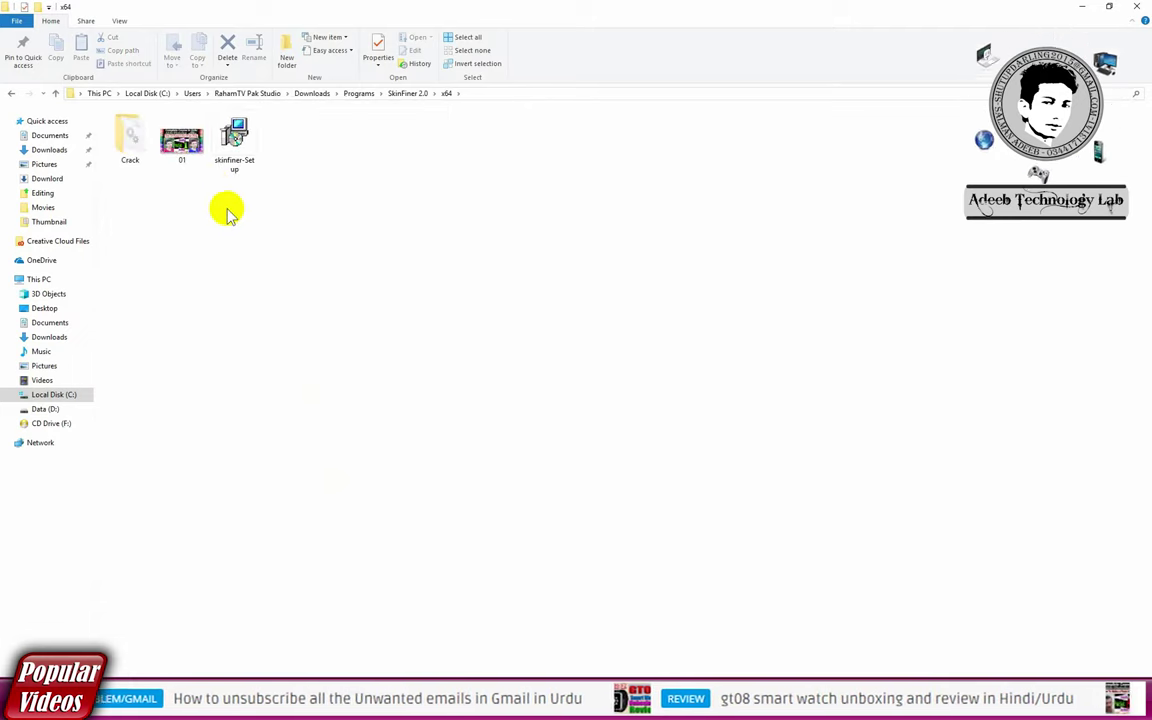
left_click(142, 138)
double_click(142, 138)
key("alt+Left")
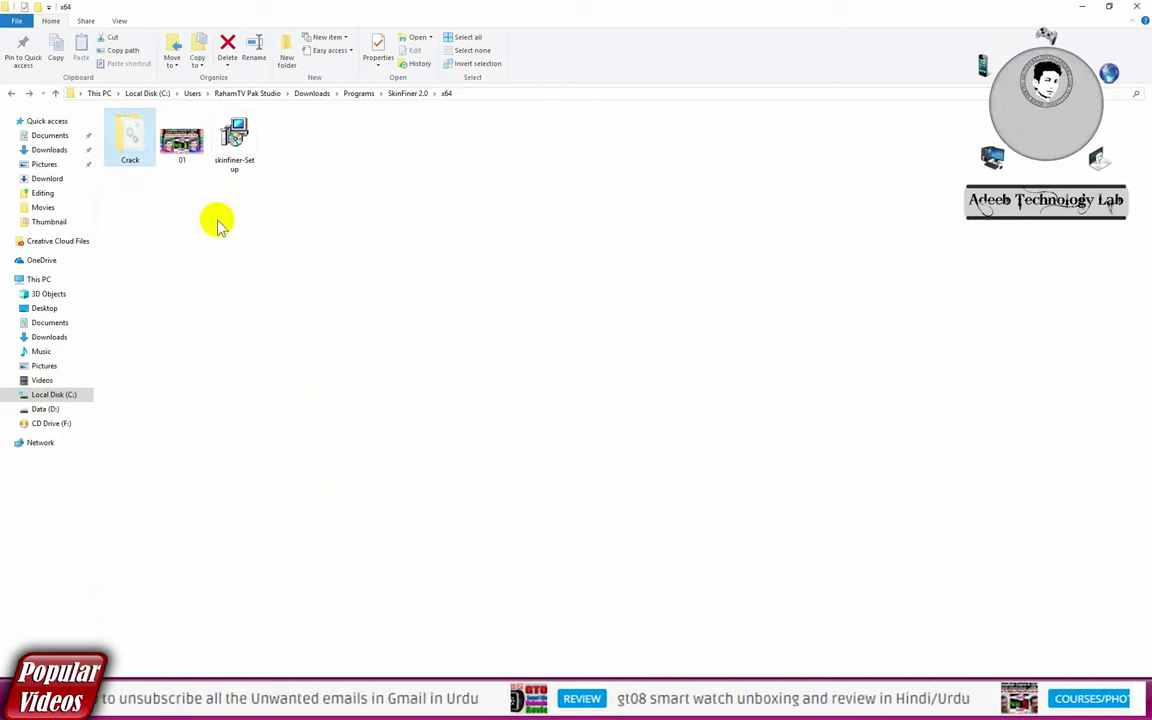
left_click(240, 138)
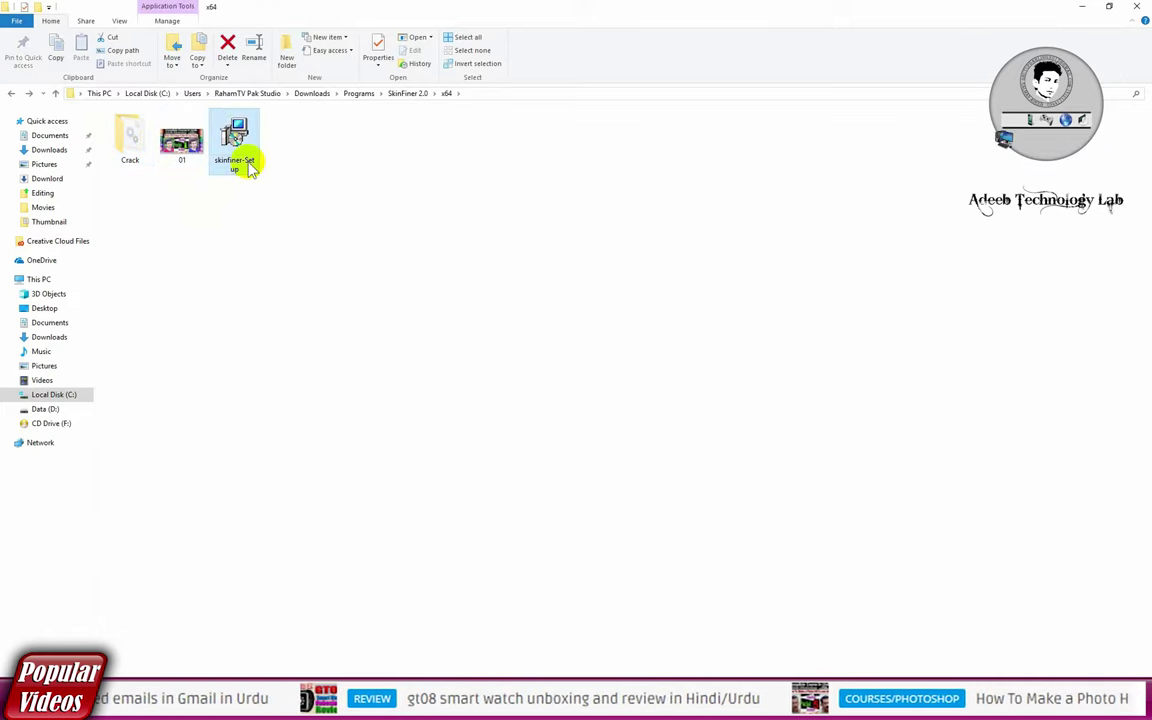
Step: Minimize the x64 folder window, leaving skinfiner-Setup selected
left_click(1084, 7)
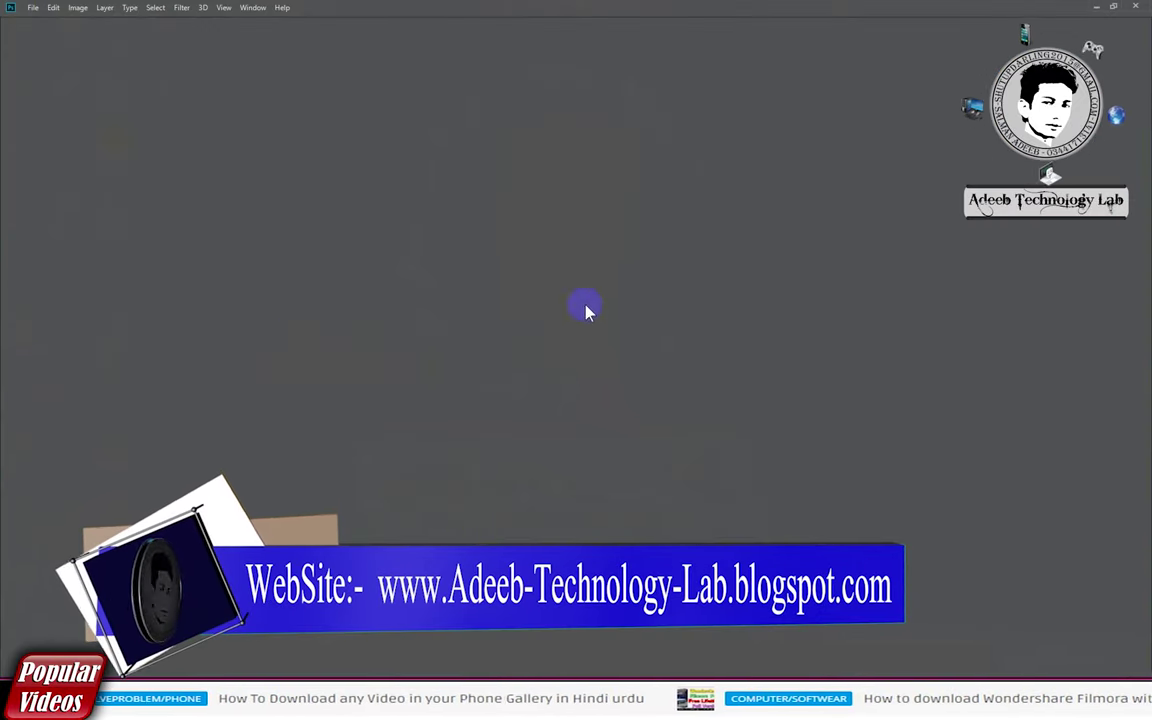
Step: Drag the pasport hoto image from its data folder on Data (D:) into Photoshop
left_click(1097, 7)
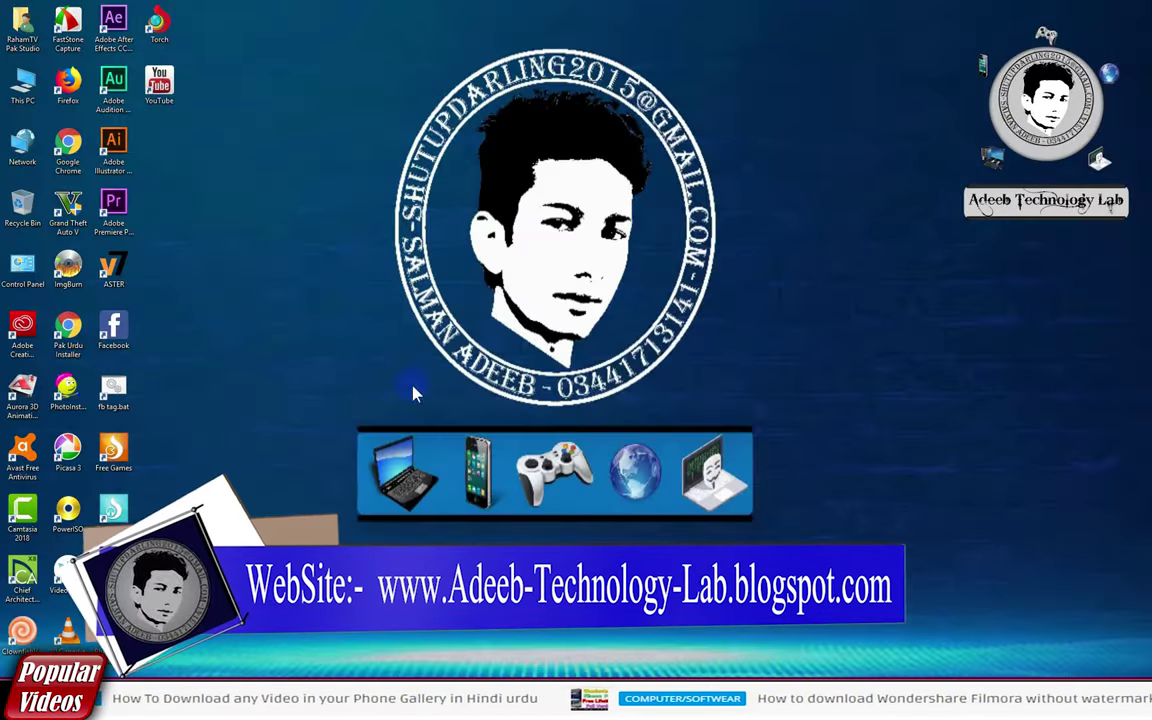
double_click(22, 85)
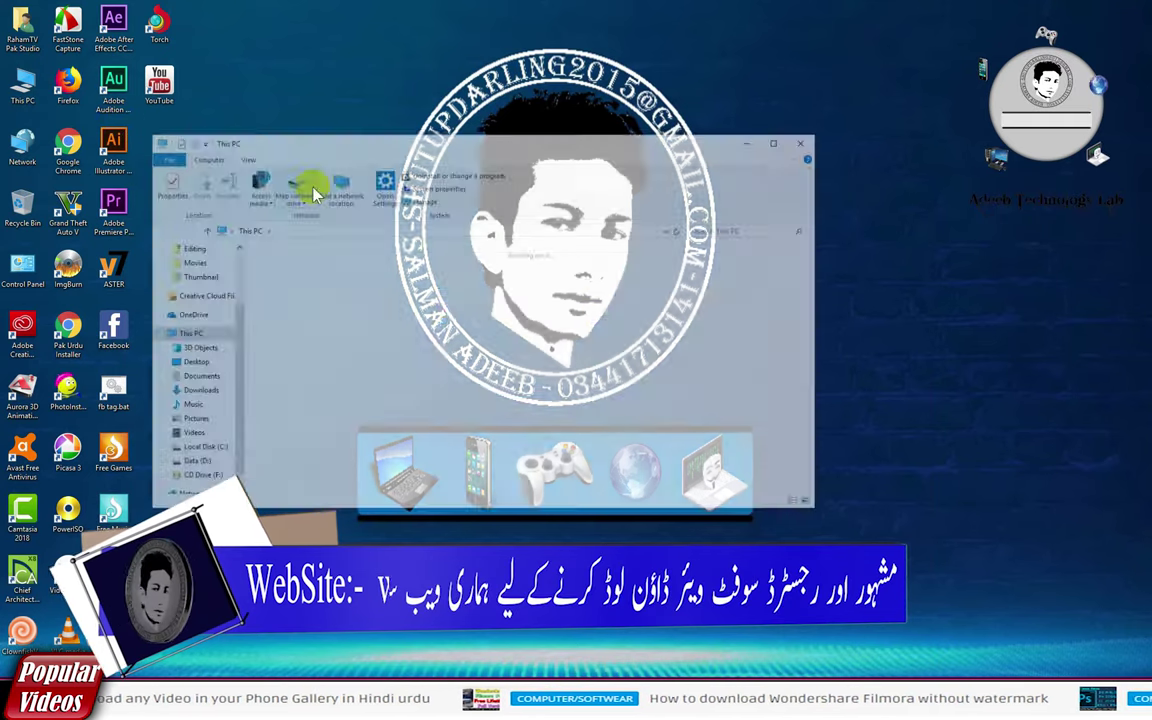
double_click(474, 402)
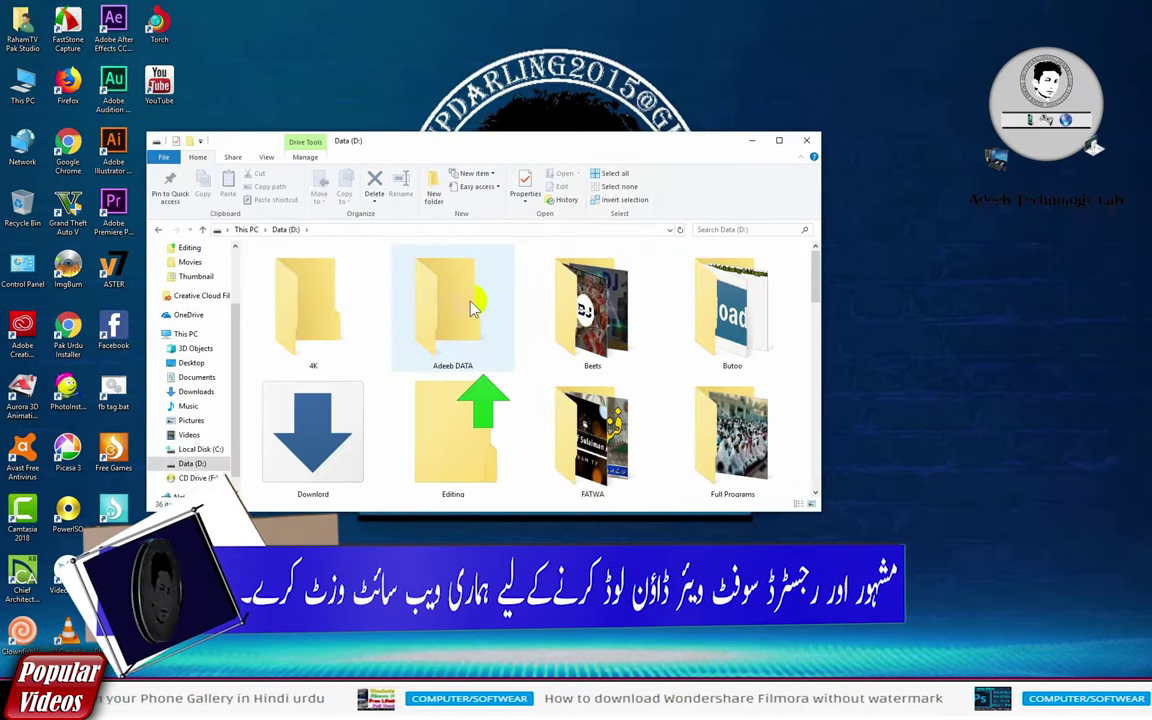
double_click(474, 308)
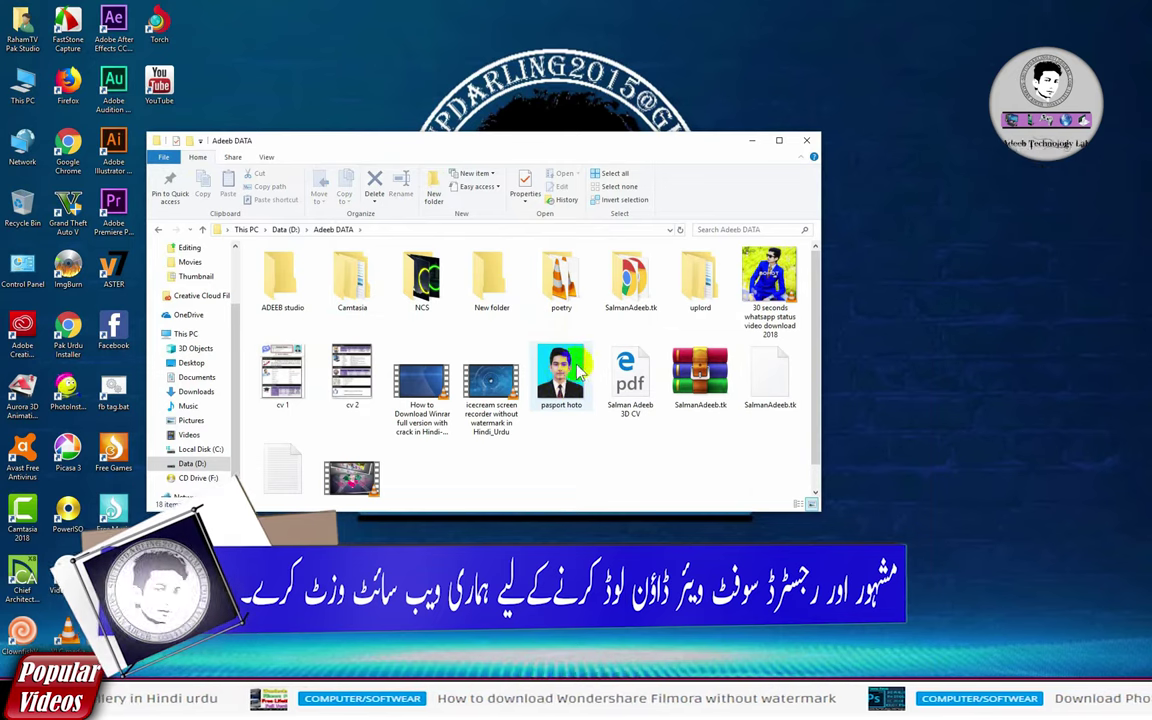
double_click(561, 368)
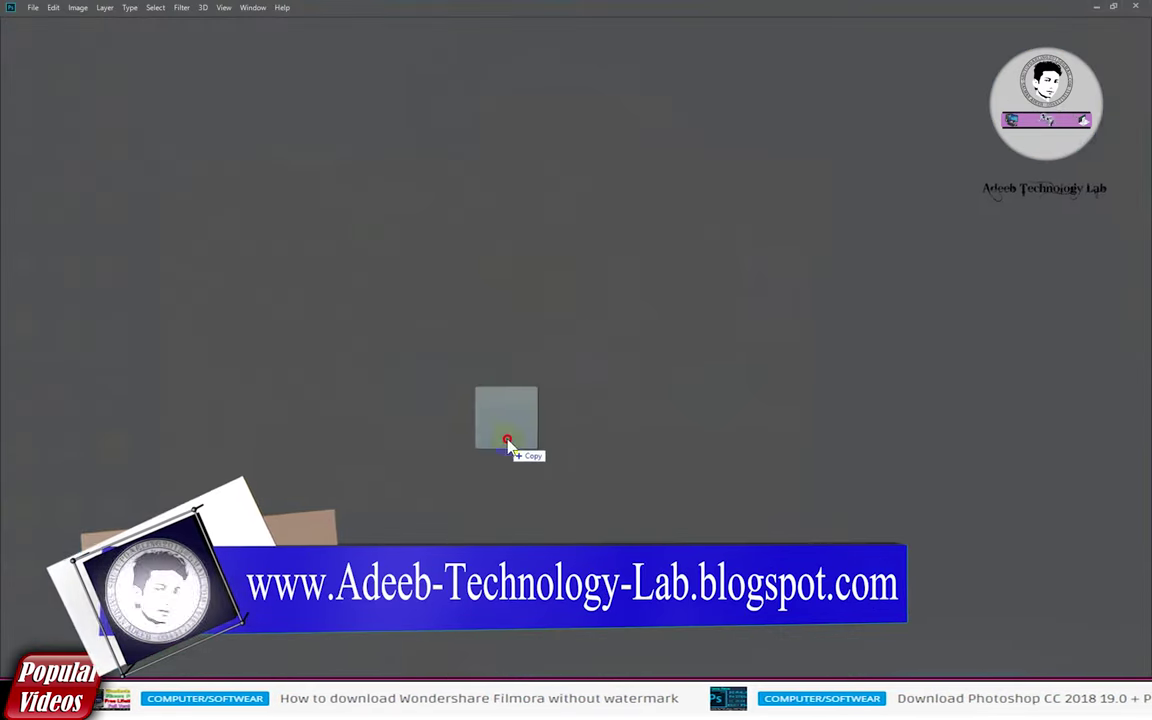
left_click_drag(507, 442, 548, 300)
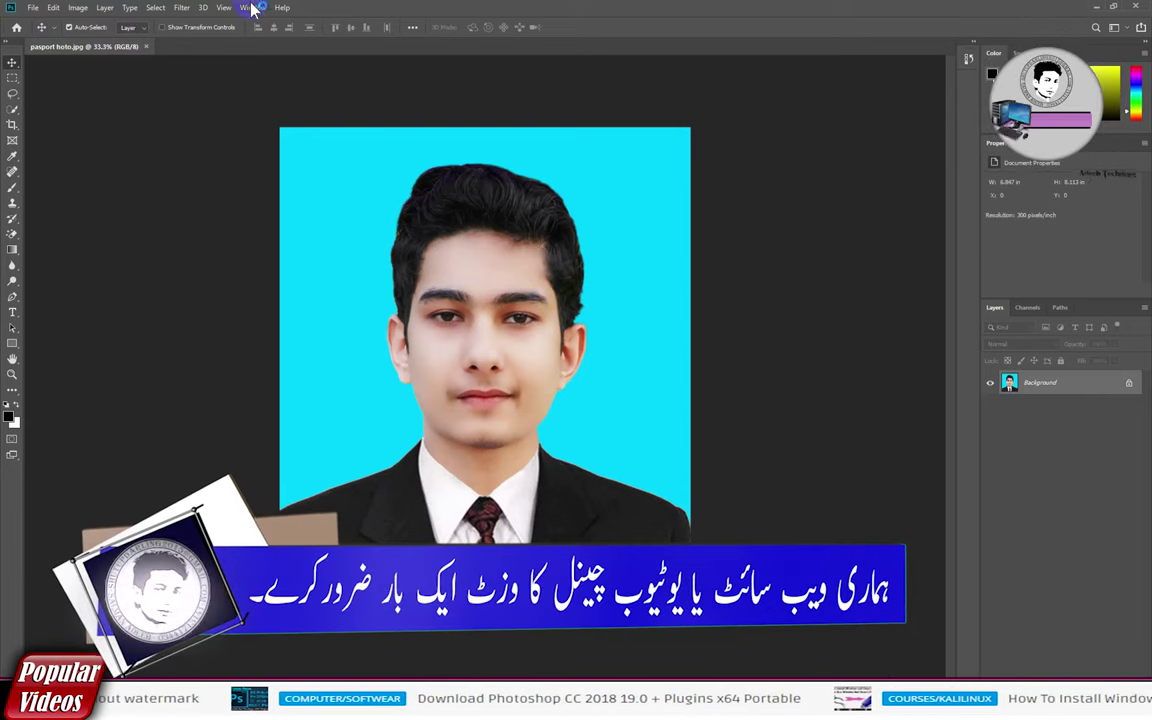
Step: Check the Filter menu for the SkinFiner plugin, then close the photo and quit Photoshop
left_click(182, 8)
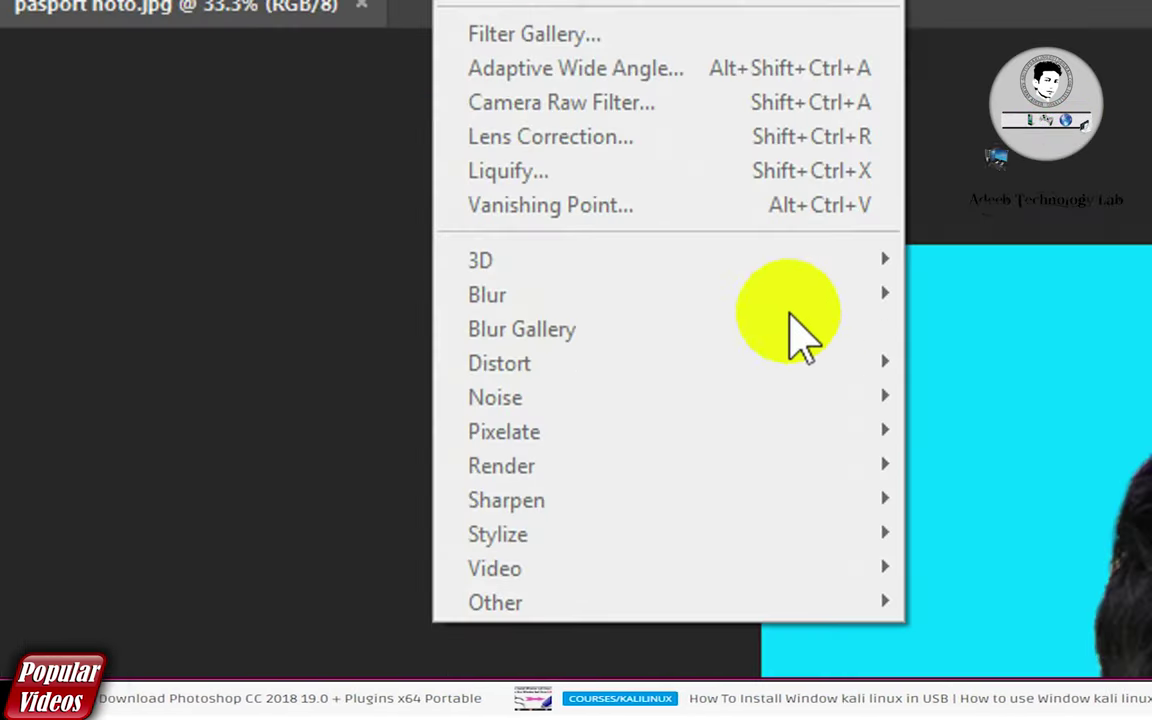
left_click(185, 9)
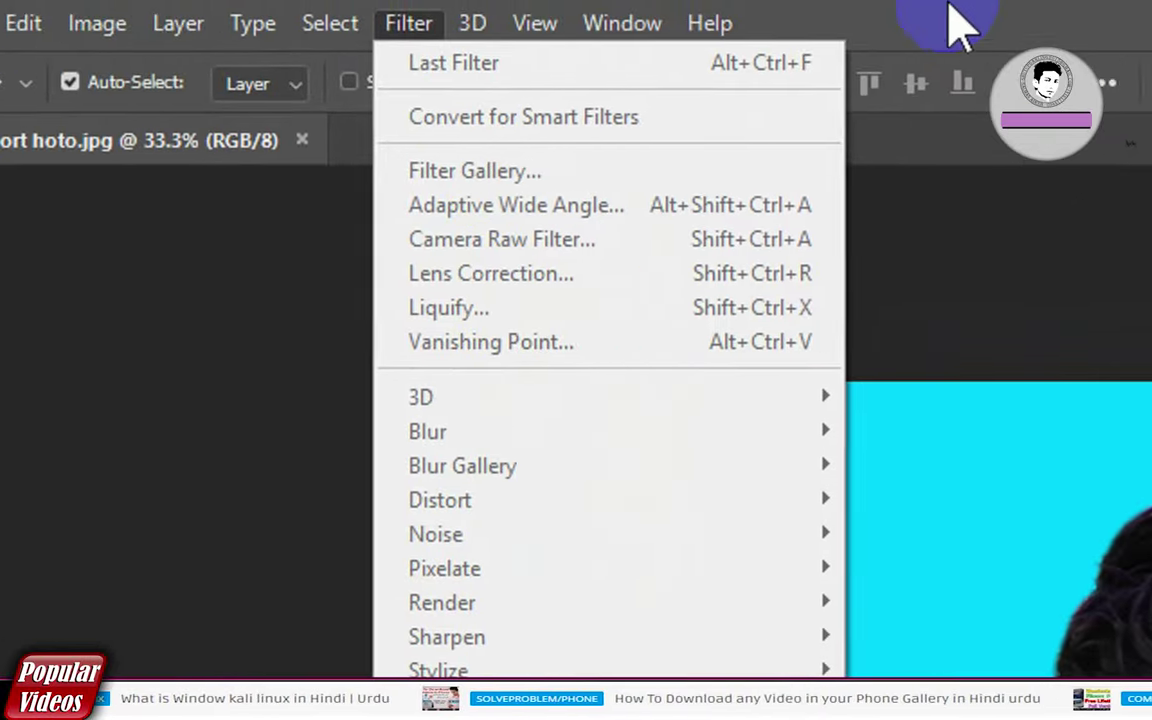
left_click(885, 95)
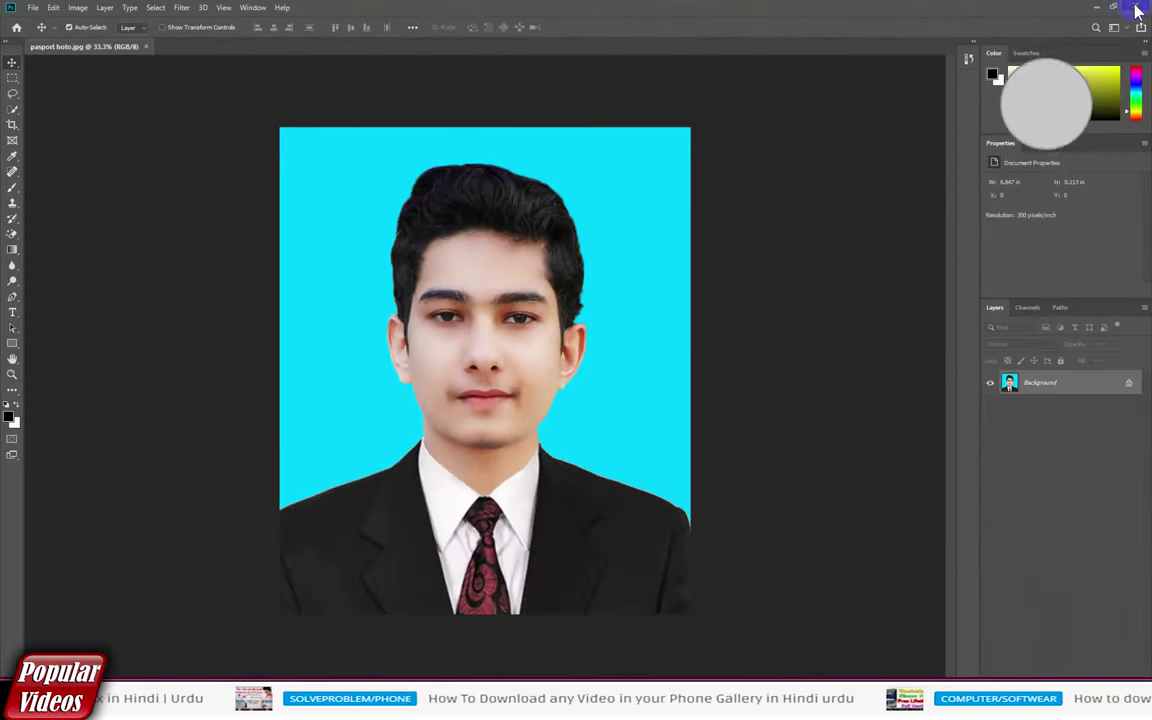
left_click(1137, 10)
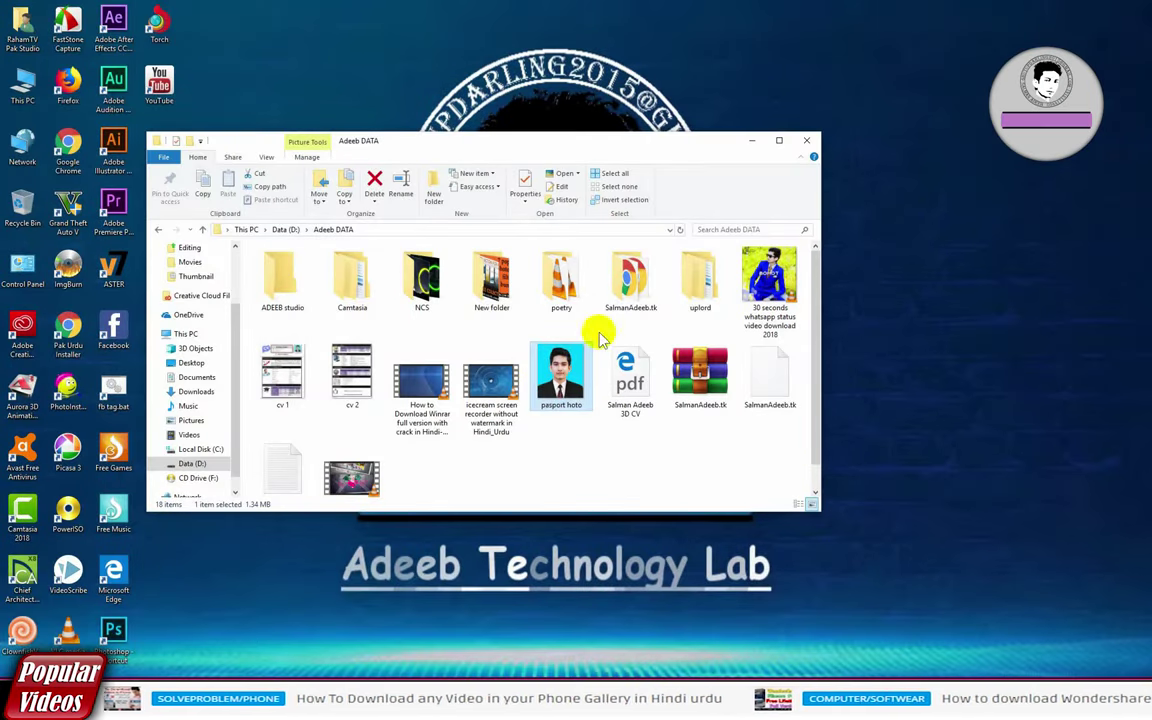
Step: Close the data folder window and clear the x64 window to reveal SkinFiner Setup
left_click(811, 141)
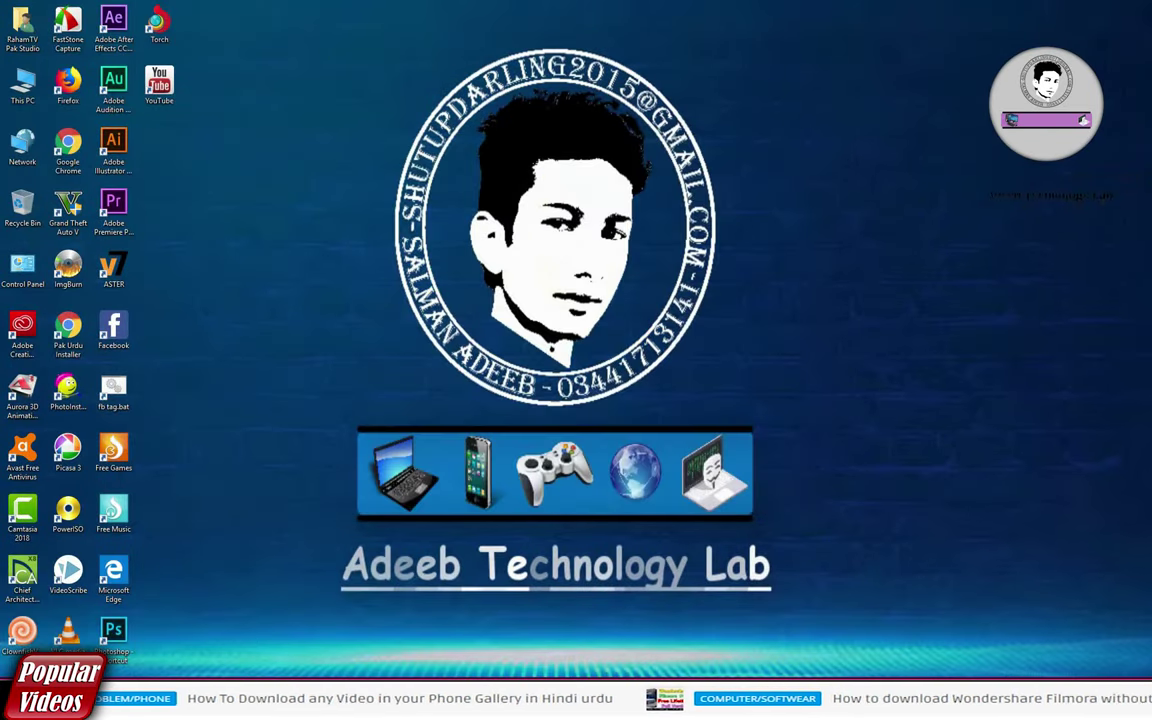
left_click(368, 630)
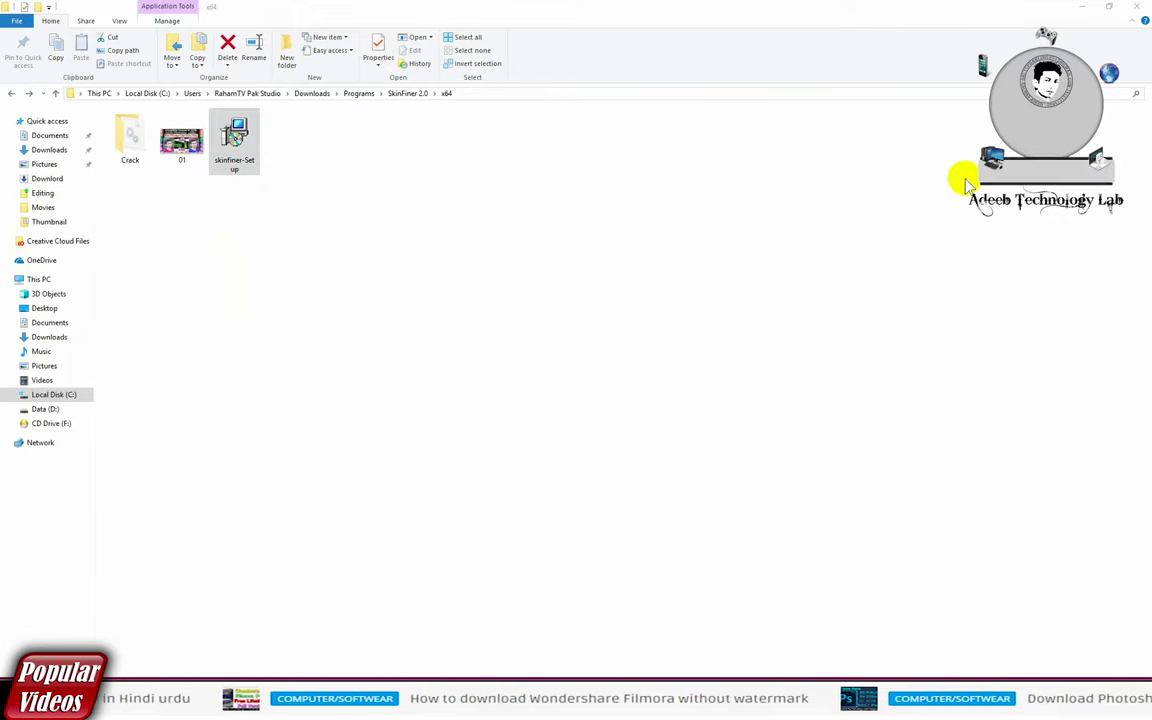
left_click(1082, 8)
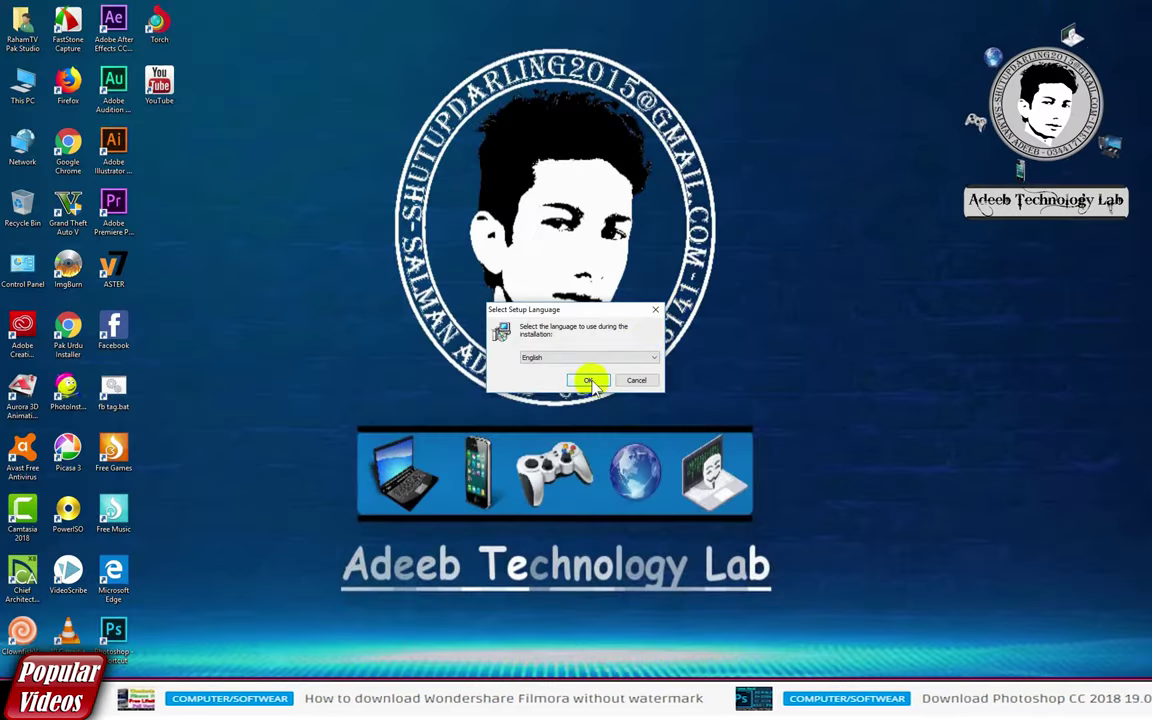
Step: Install SkinFiner in English with the license accepted, default Start menu folder, and a desktop shortcut
left_click(589, 381)
left_click(639, 450)
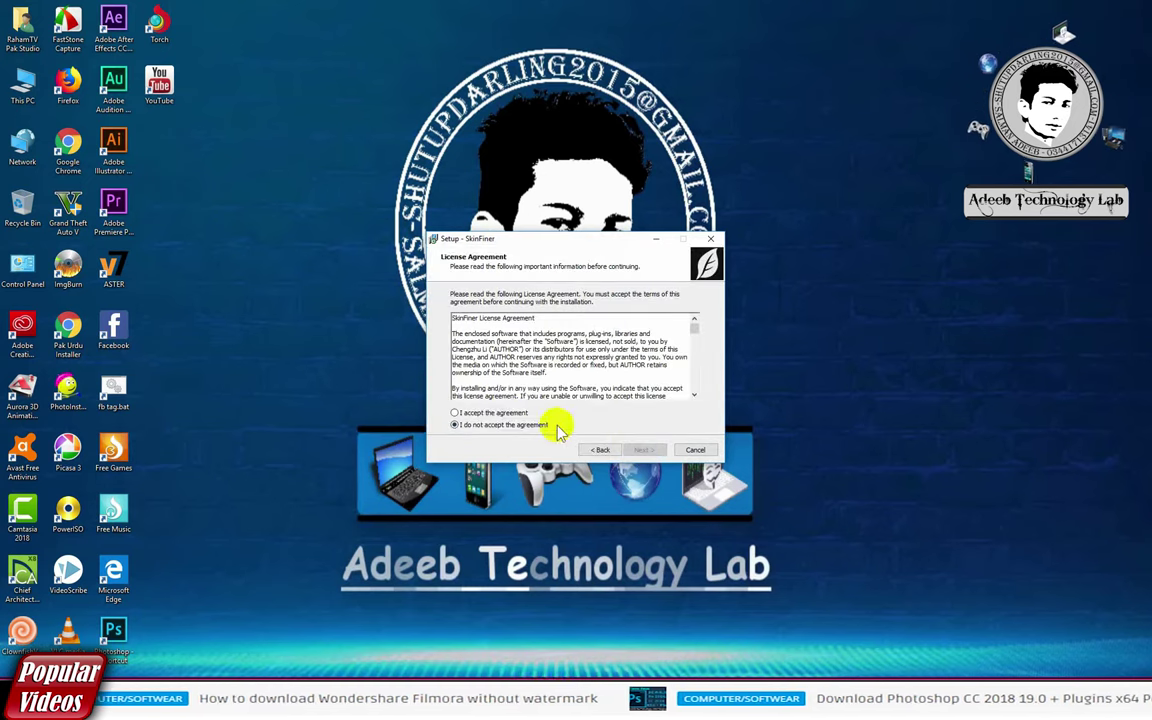
left_click(497, 413)
left_click(645, 452)
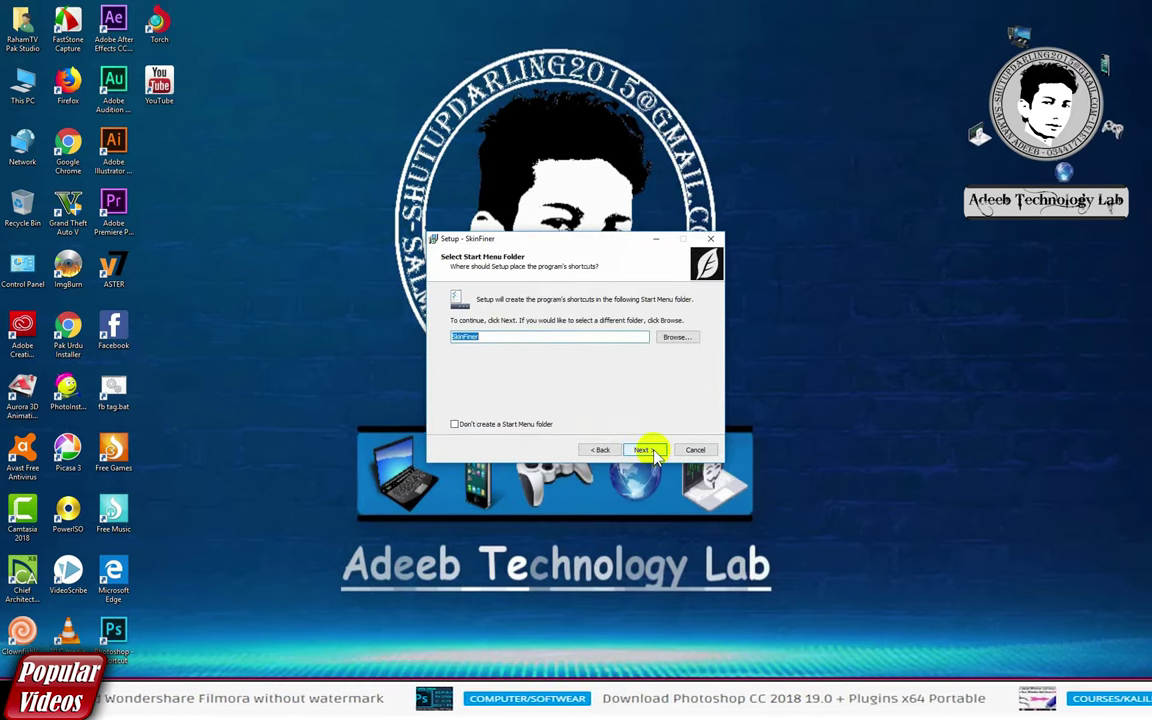
left_click(650, 451)
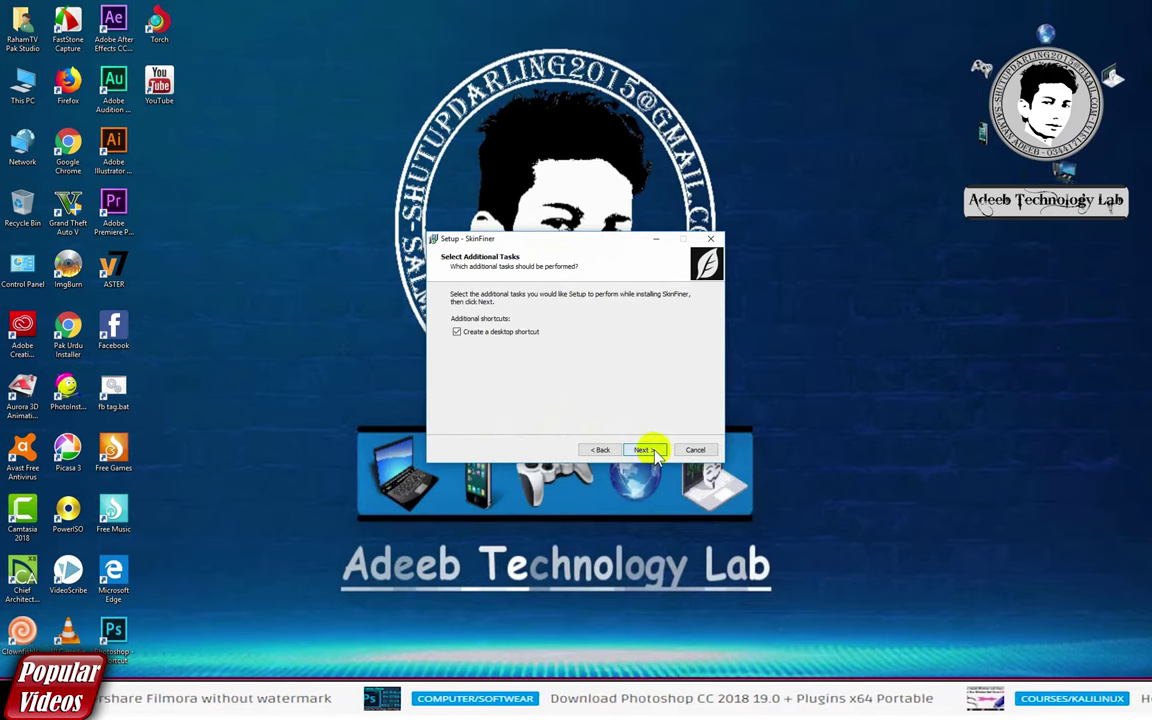
left_click(497, 334)
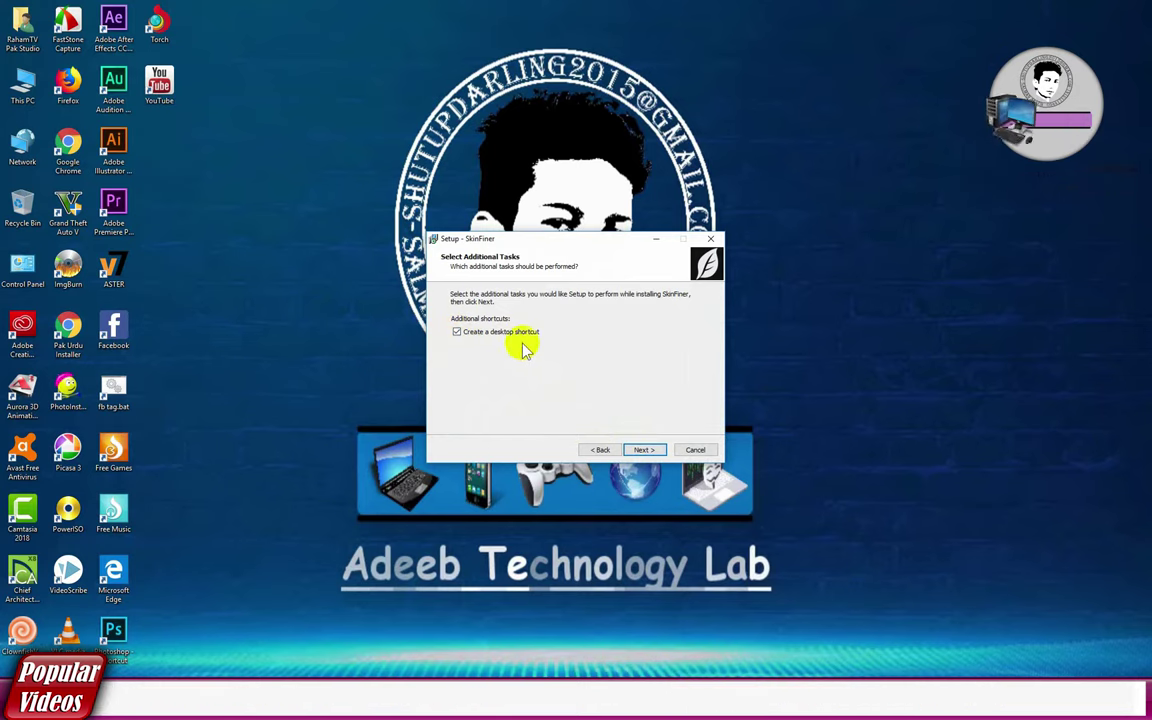
left_click(642, 451)
left_click(646, 453)
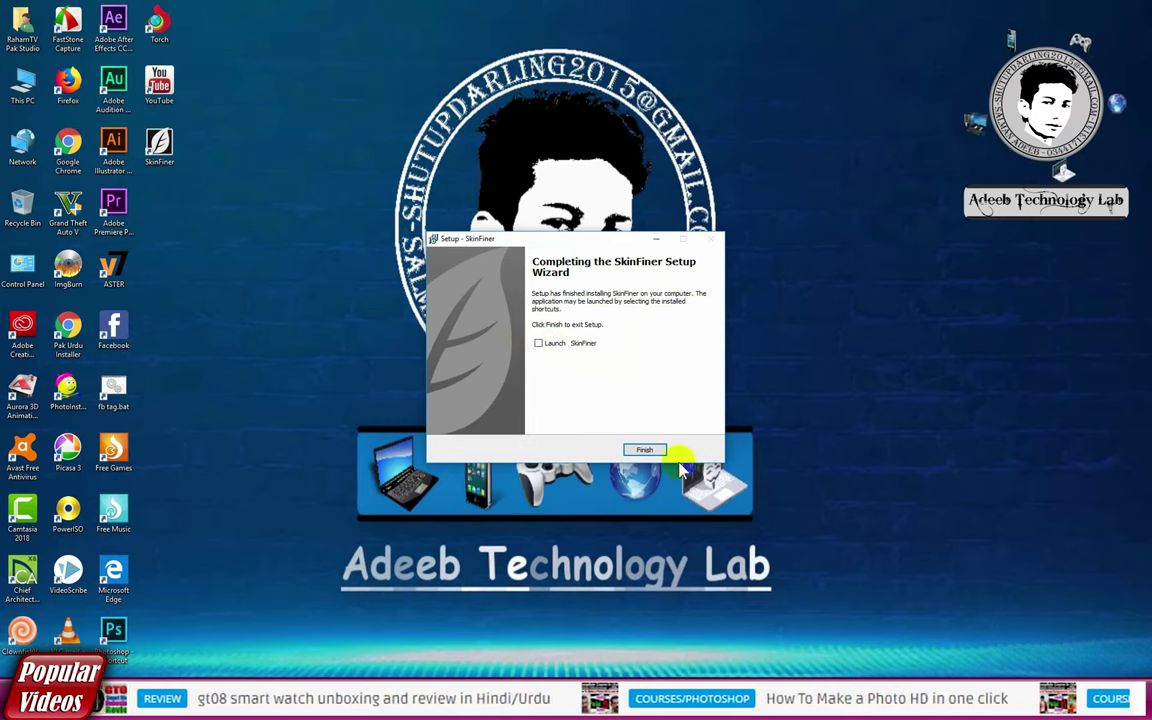
left_click(648, 451)
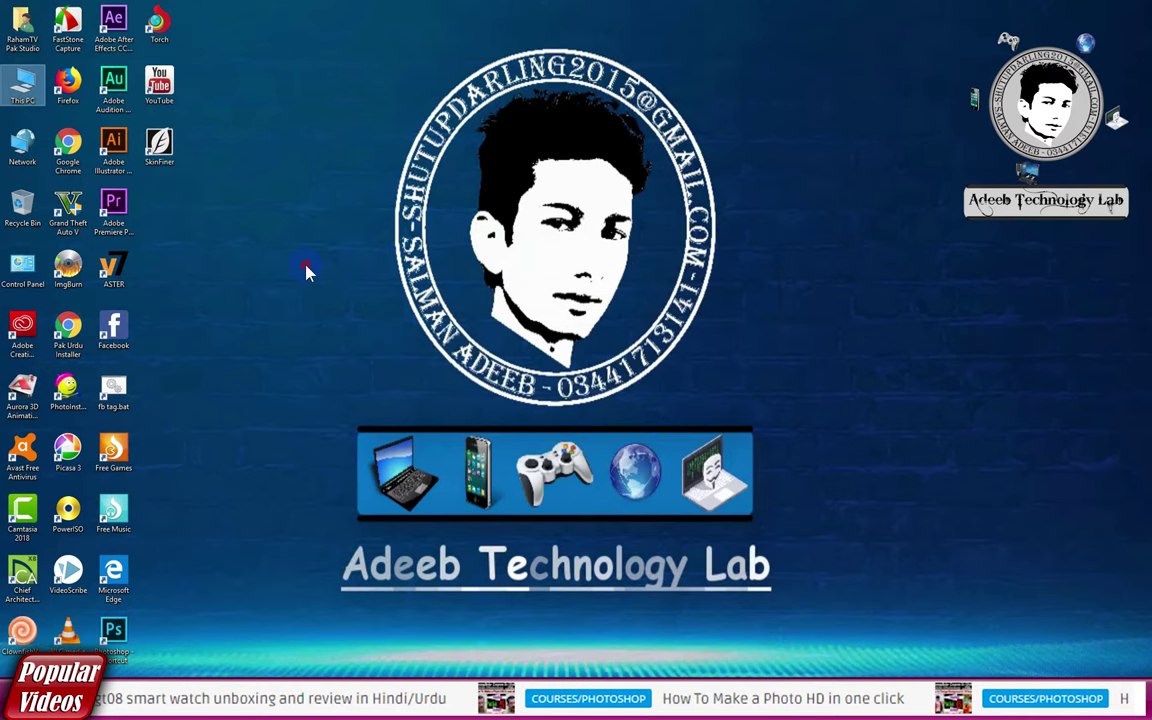
Step: Select the new SkinFiner desktop shortcut, then clear the desktop selection
left_click(172, 145)
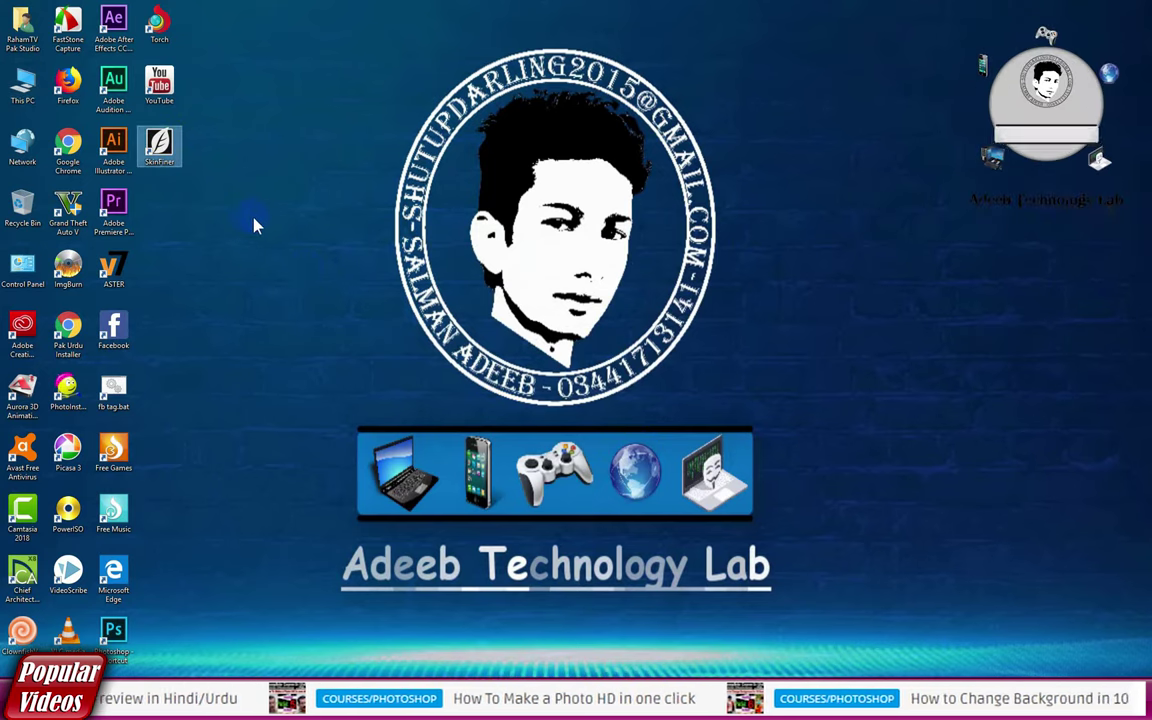
left_click(470, 655)
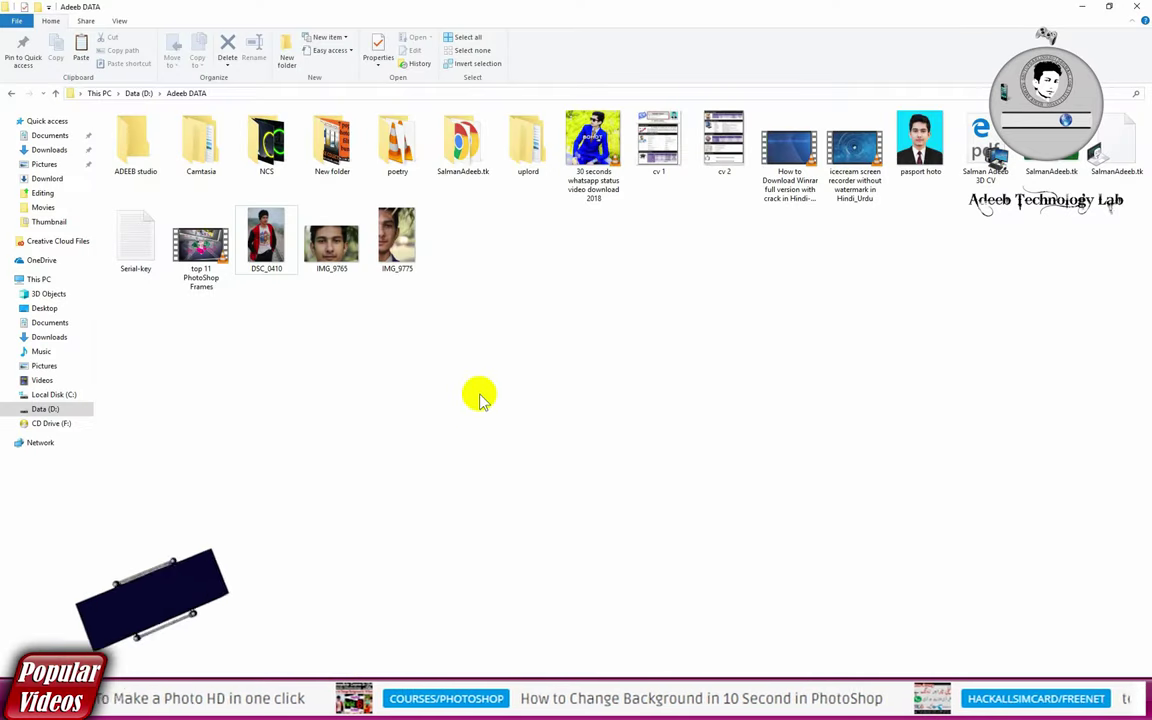
Step: Preview IMG_9765, DSC_0410 and IMG_9775 in Picasa, then select all three photos
scroll(490, 372, "up", 2, "ctrl")
scroll(520, 370, "up", 1, "ctrl")
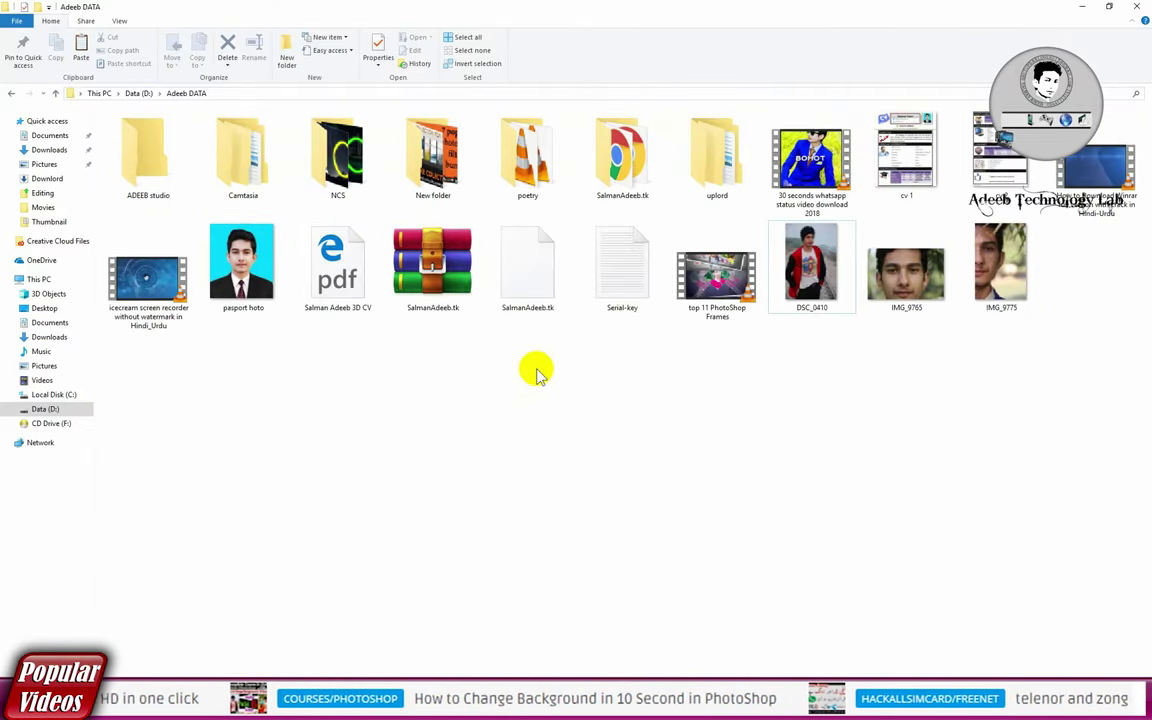
left_click(906, 268)
key("Return")
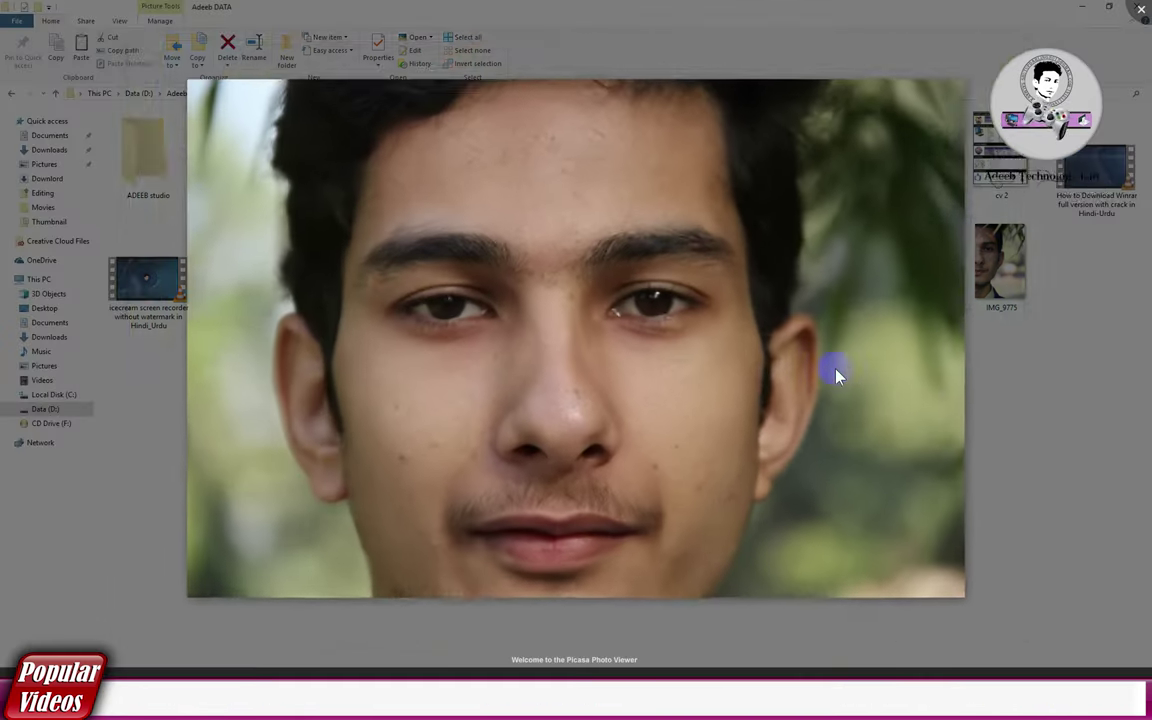
key("Left")
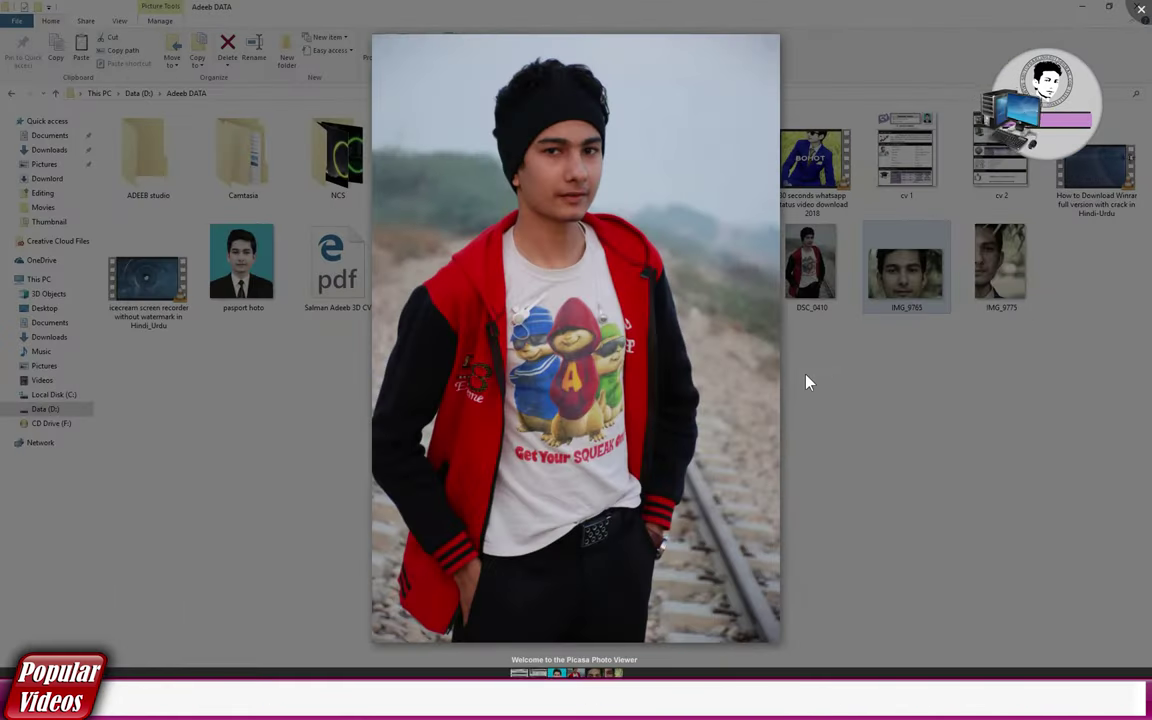
key("Right")
key("Escape")
mouse_move(1030, 355)
left_mouse_down()
mouse_move(822, 273)
mouse_move(605, 615)
mouse_move(741, 434)
mouse_move(707, 442)
left_mouse_up()
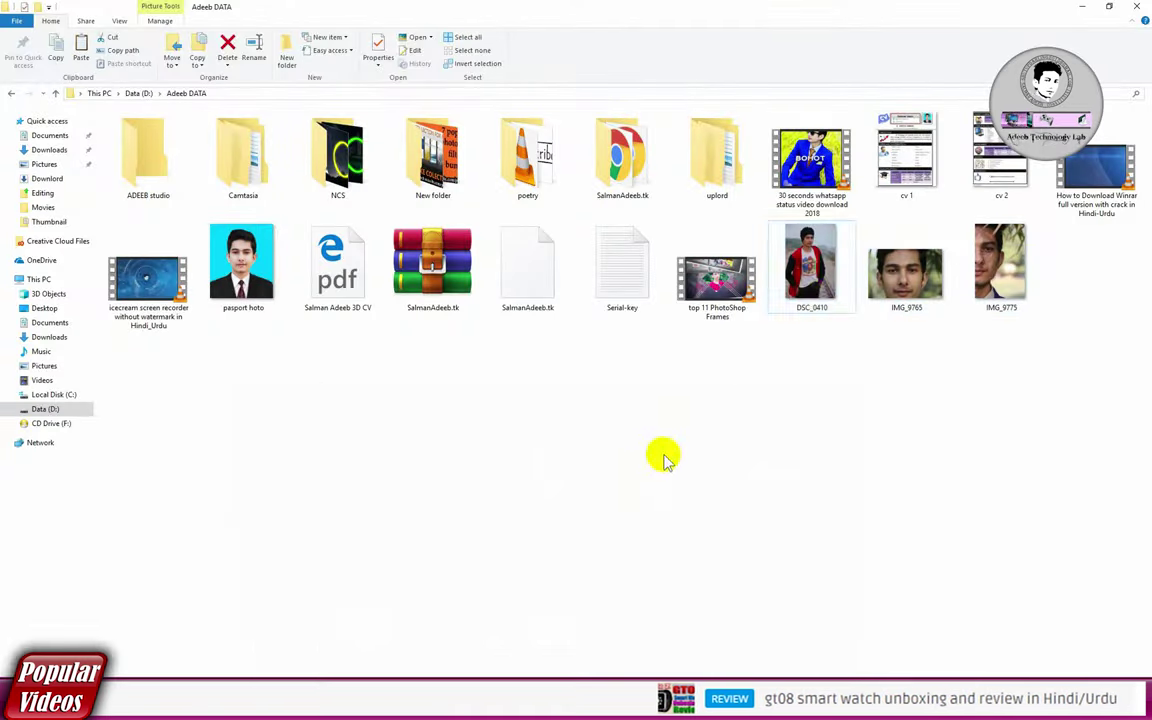
Step: Open IMG_9775 in Photoshop by dragging it in, and fit it to the window
mouse_move(811, 265)
left_mouse_down()
mouse_move(430, 672)
mouse_move(535, 603)
mouse_move(1093, 147)
left_mouse_up()
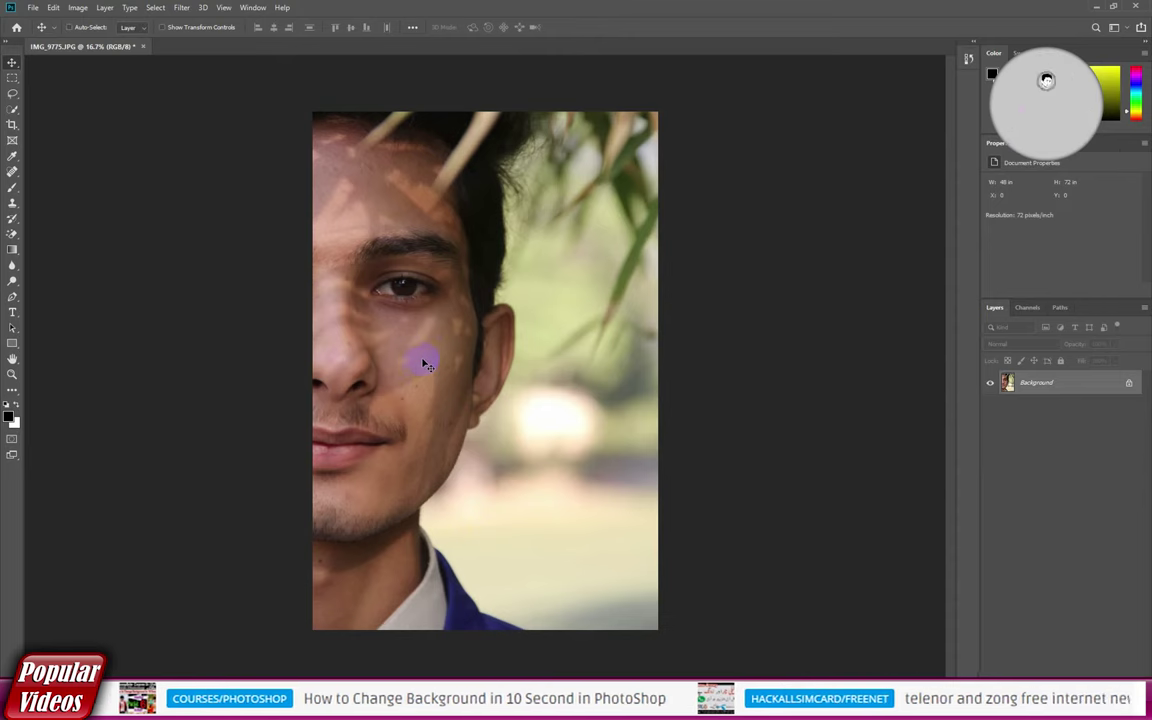
key("ctrl+0")
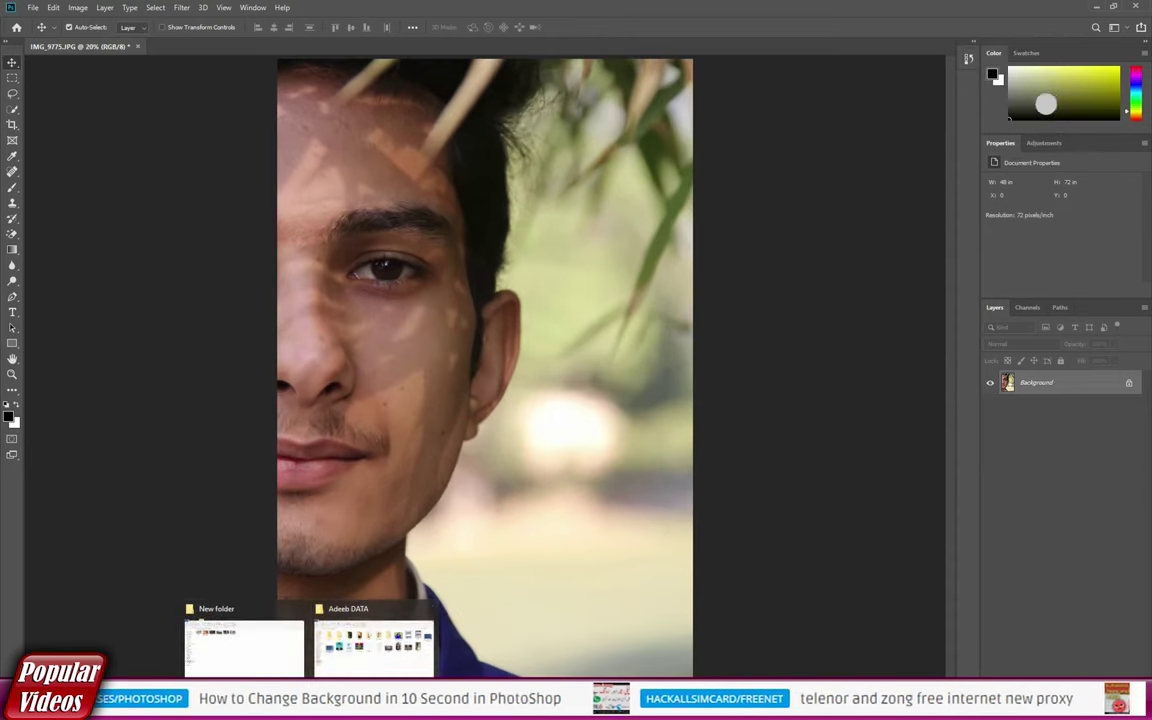
Step: Open DSC_0410 in Photoshop as a second document alongside IMG_9775
left_click(335, 645)
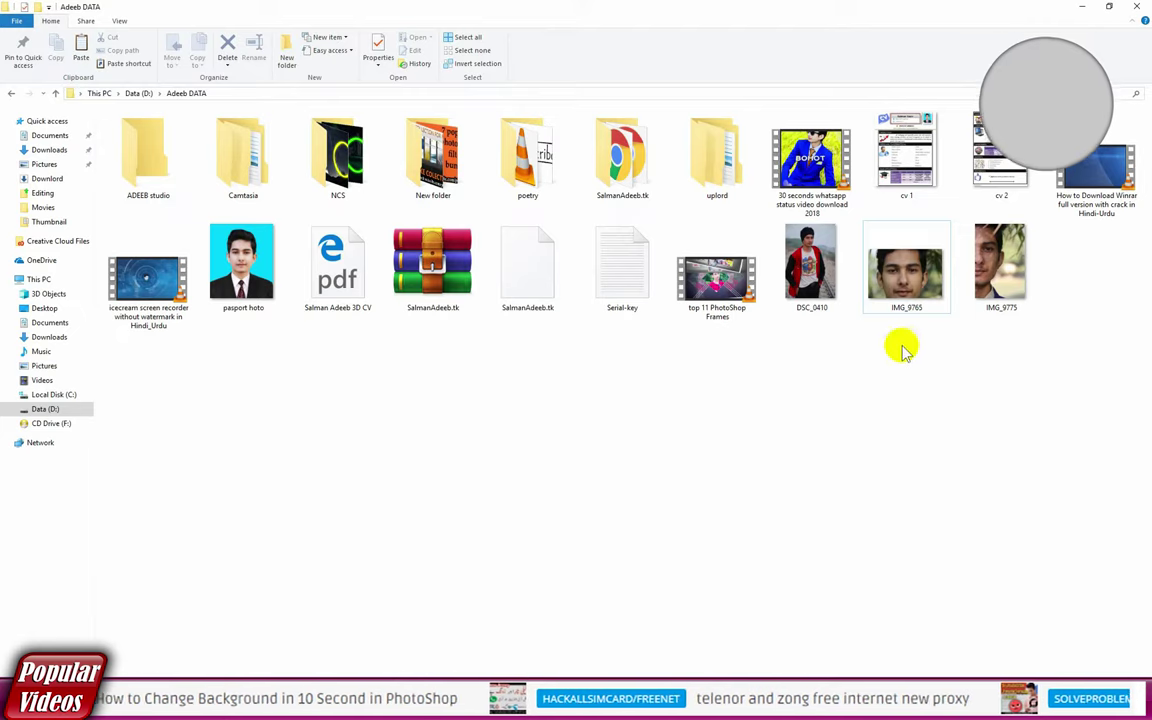
left_click(1000, 265)
left_click(845, 285, "ctrl")
mouse_move(818, 288)
left_mouse_down()
mouse_move(805, 380)
mouse_move(362, 97)
mouse_move(339, 45)
left_mouse_up()
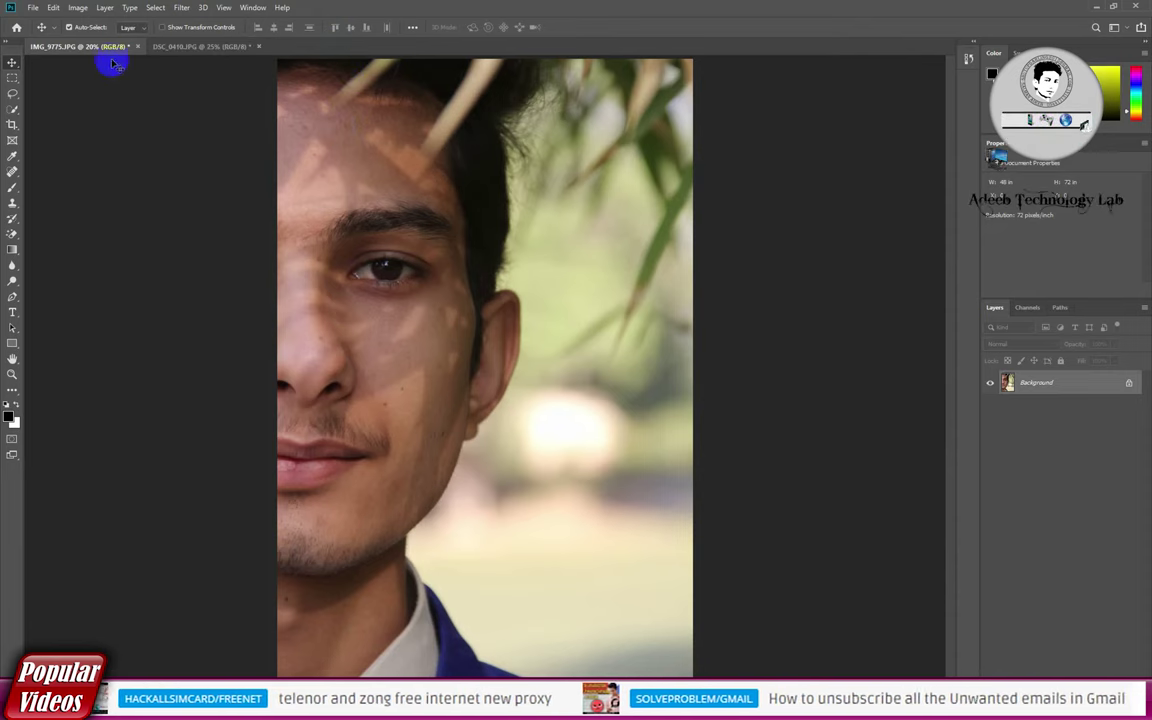
left_click(222, 48)
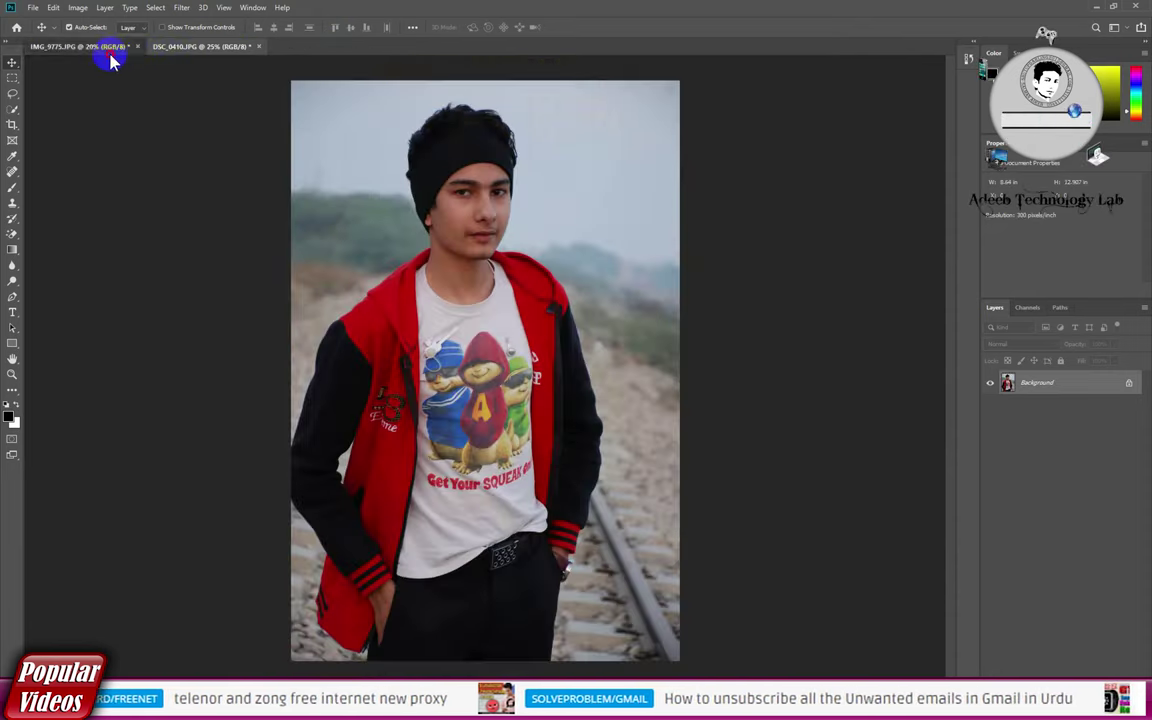
left_click(112, 48)
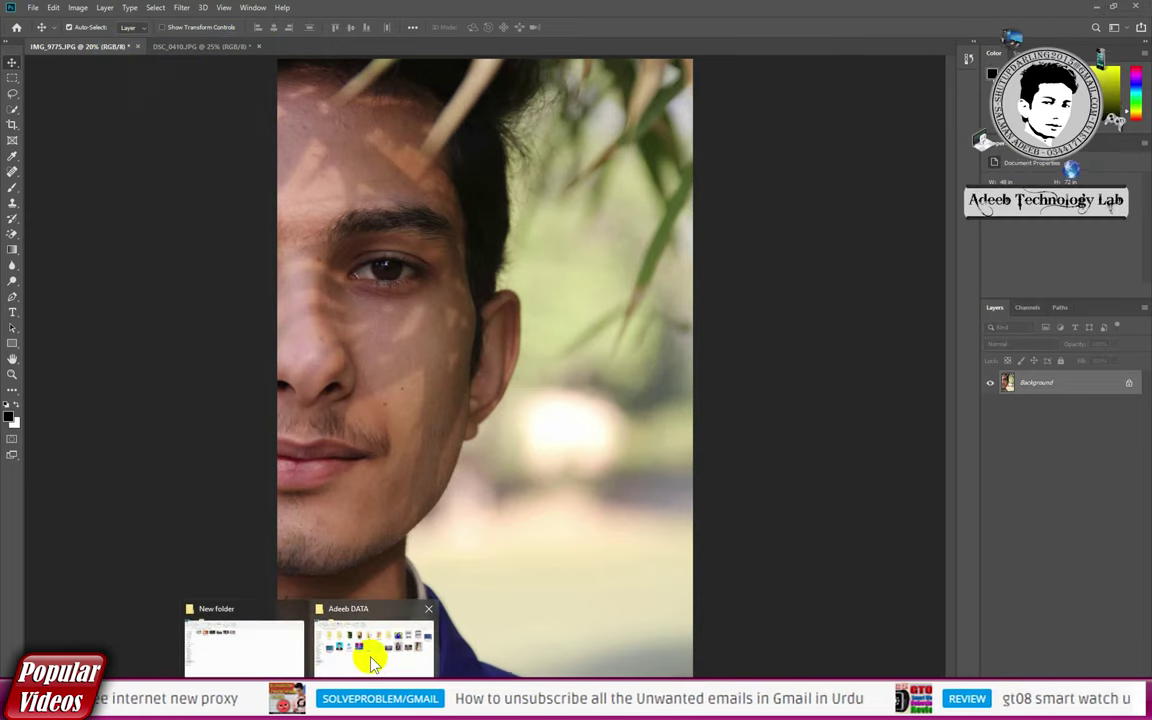
Step: Open IMG_9765 in Photoshop too, fit it to the window, and find Photo-Toolbox in Filter
left_click(372, 655)
mouse_move(906, 265)
left_mouse_down()
mouse_move(843, 453)
mouse_move(360, 46)
left_mouse_up()
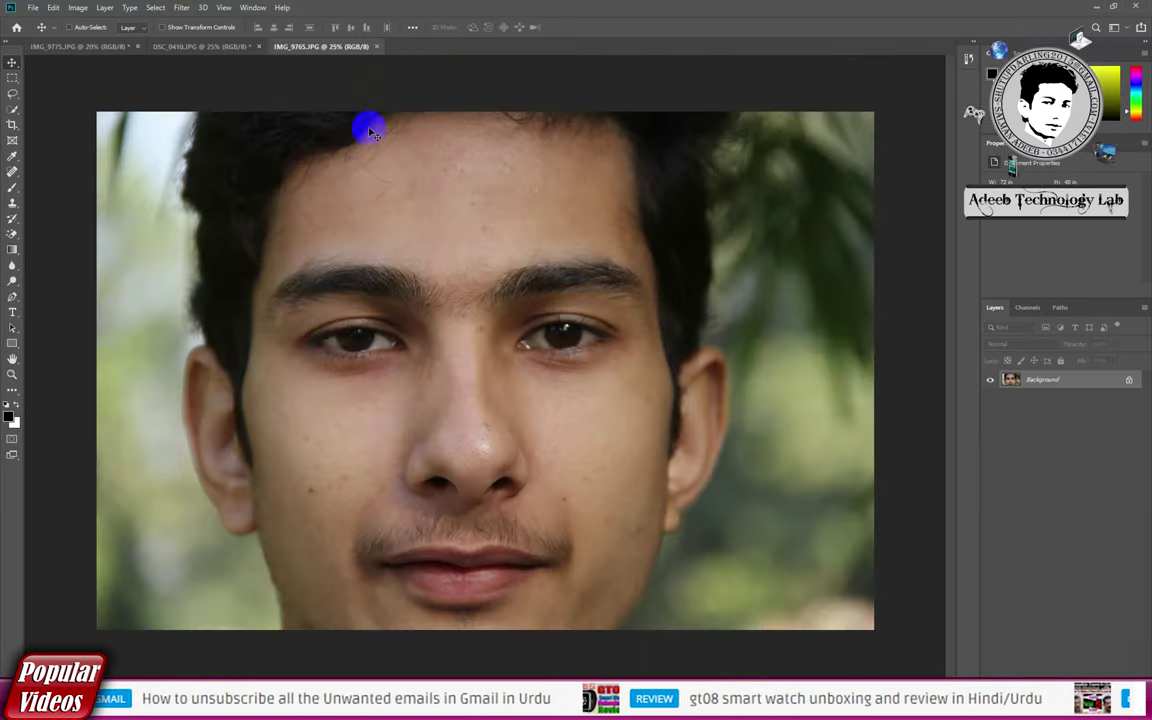
key("ctrl+0")
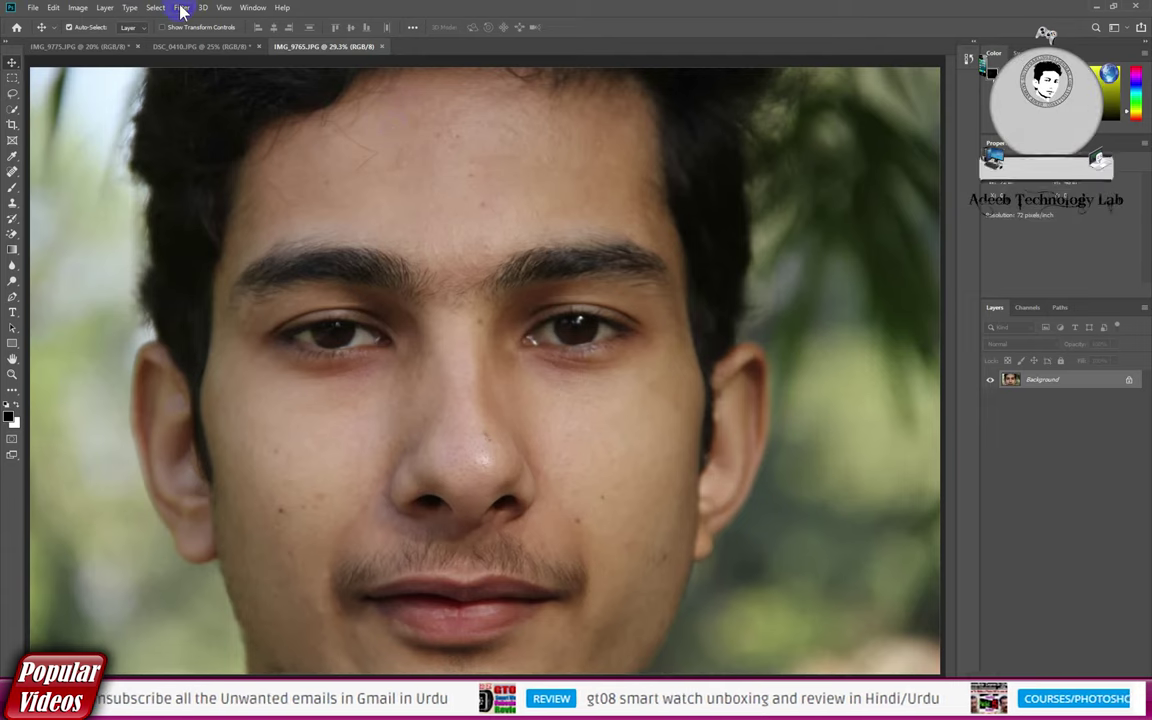
left_click(182, 10)
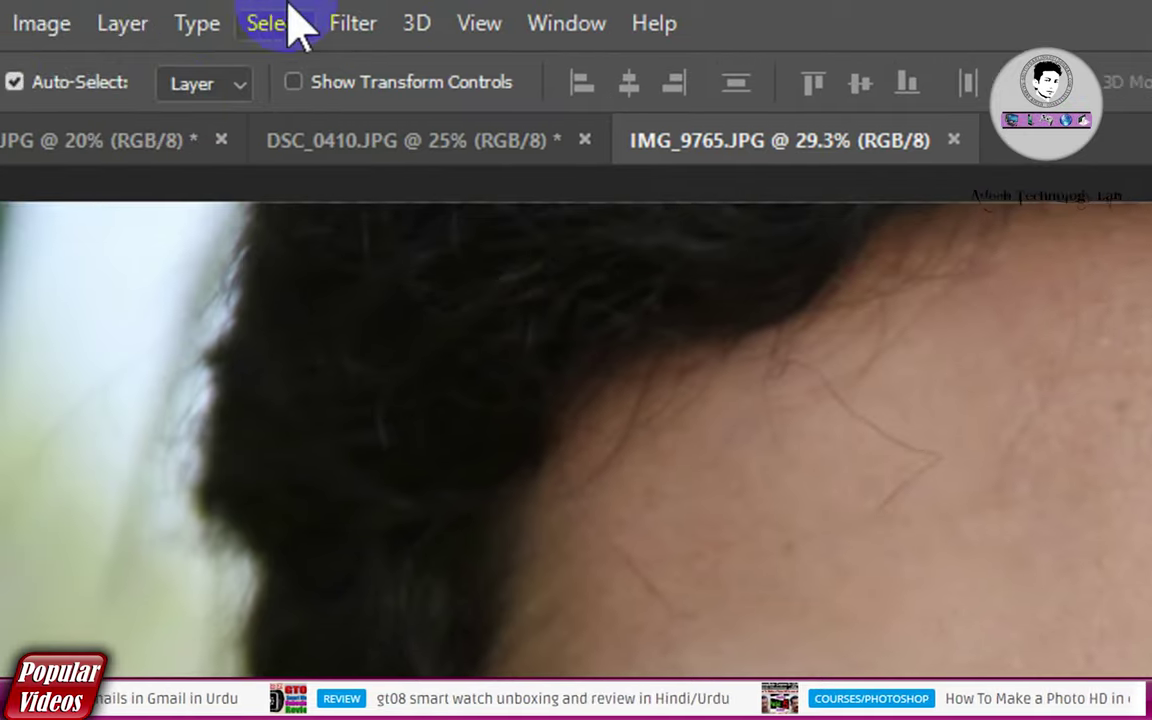
left_click(182, 8)
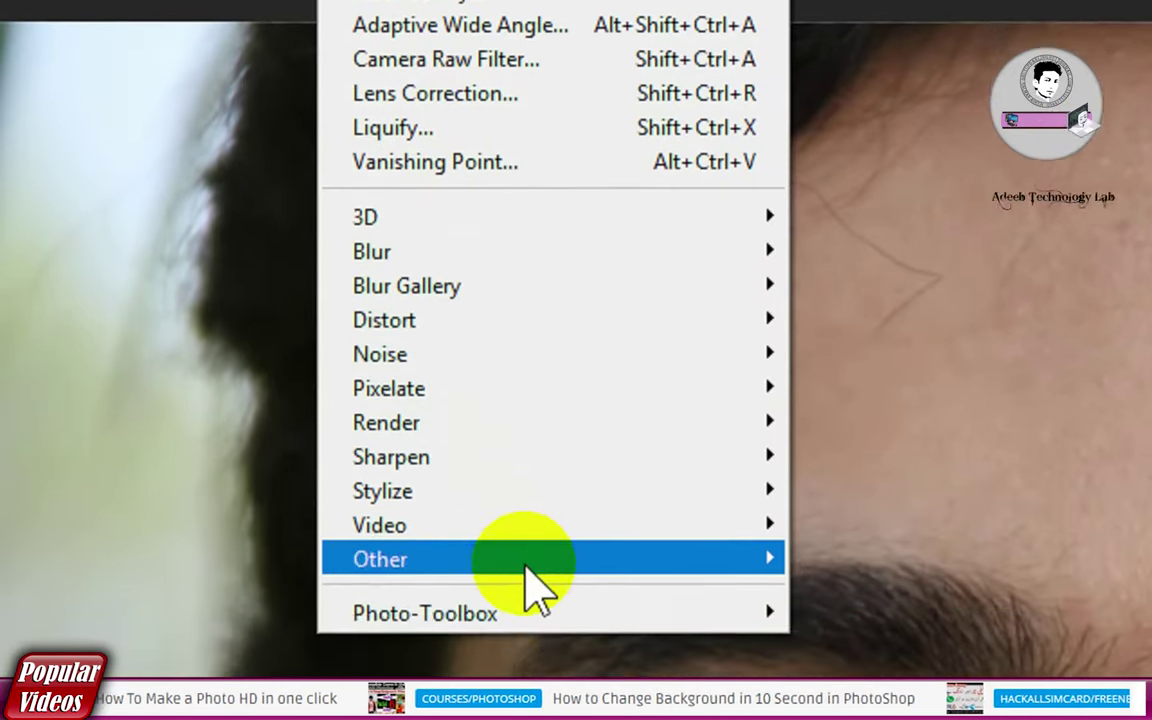
mouse_move(240, 264)
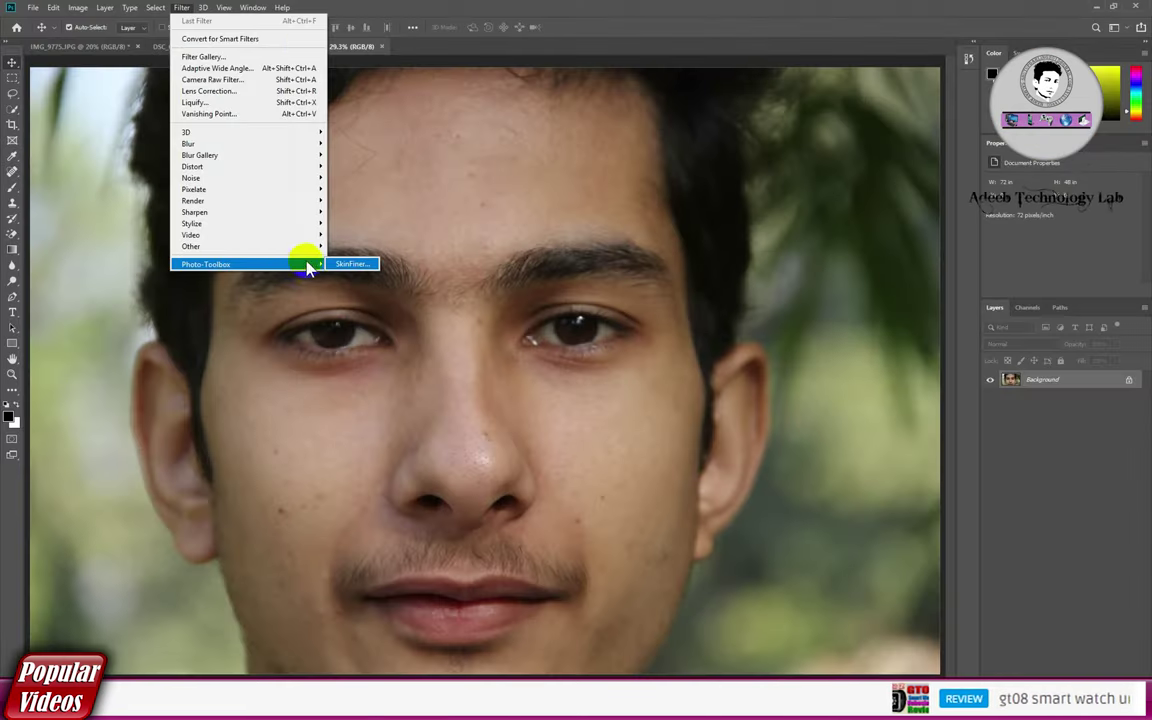
Step: Launch SkinFiner on IMG_9765 and adjust the Skin Details Amount slider
left_click(352, 264)
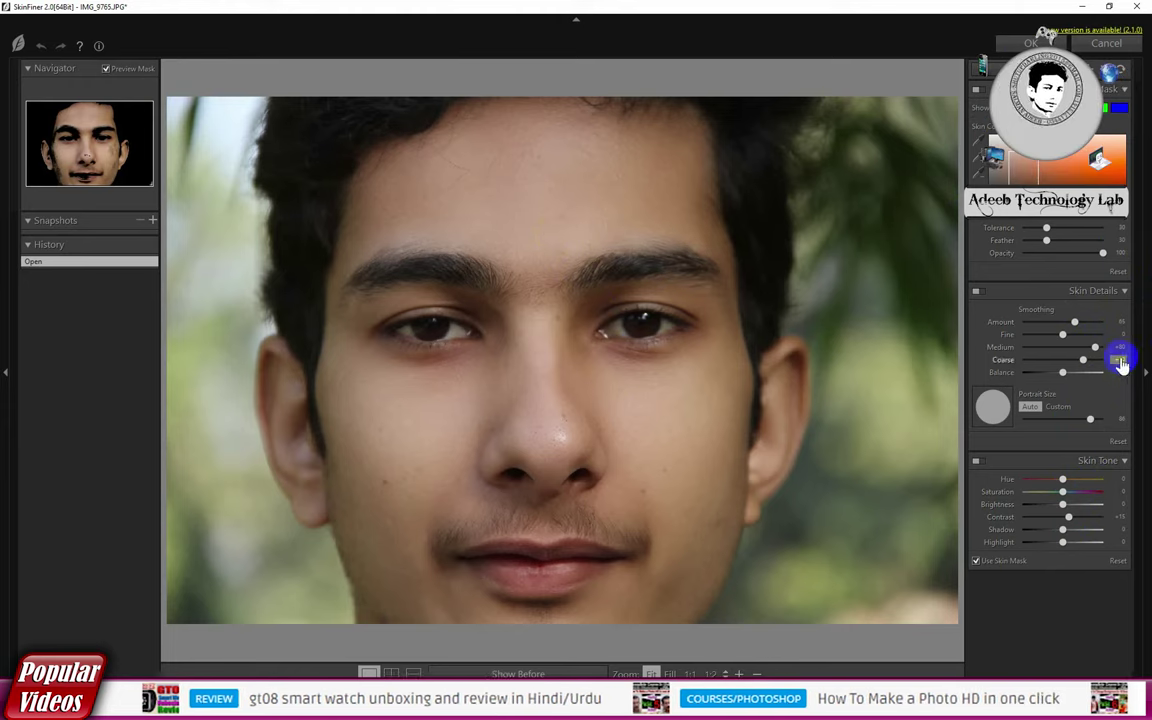
left_click(1076, 324)
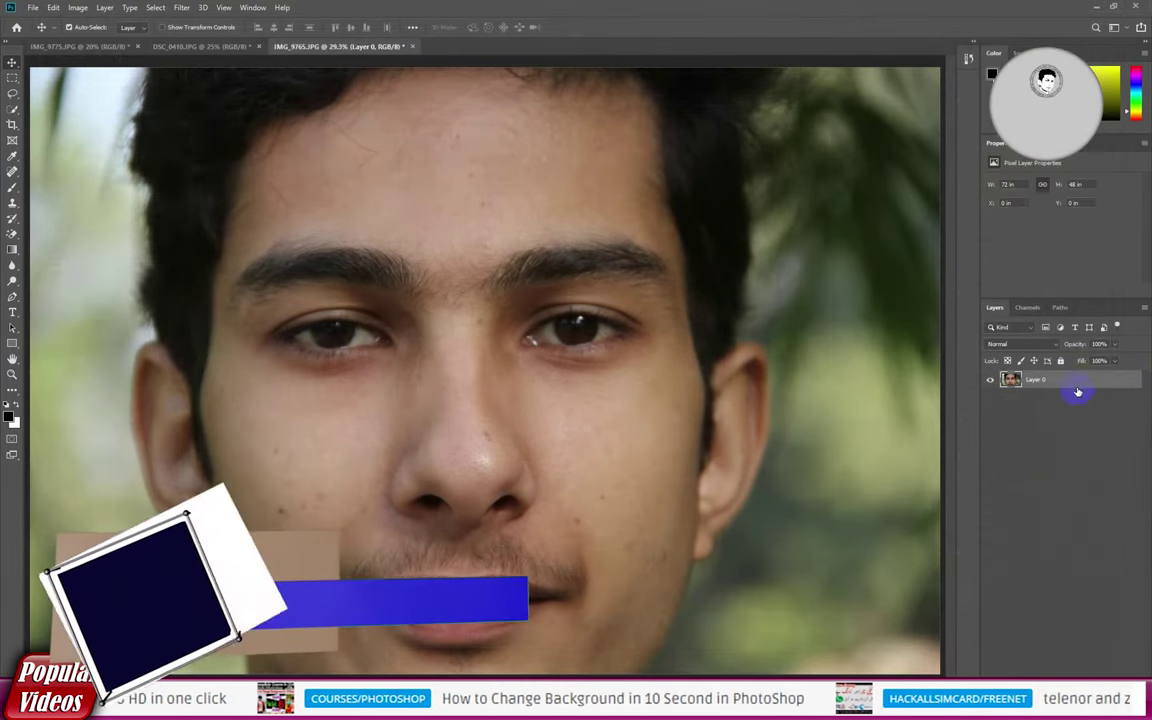
Step: Duplicate Layer 0 with Ctrl+J and apply SkinFiner smoothing to the copy
key("ctrl+j")
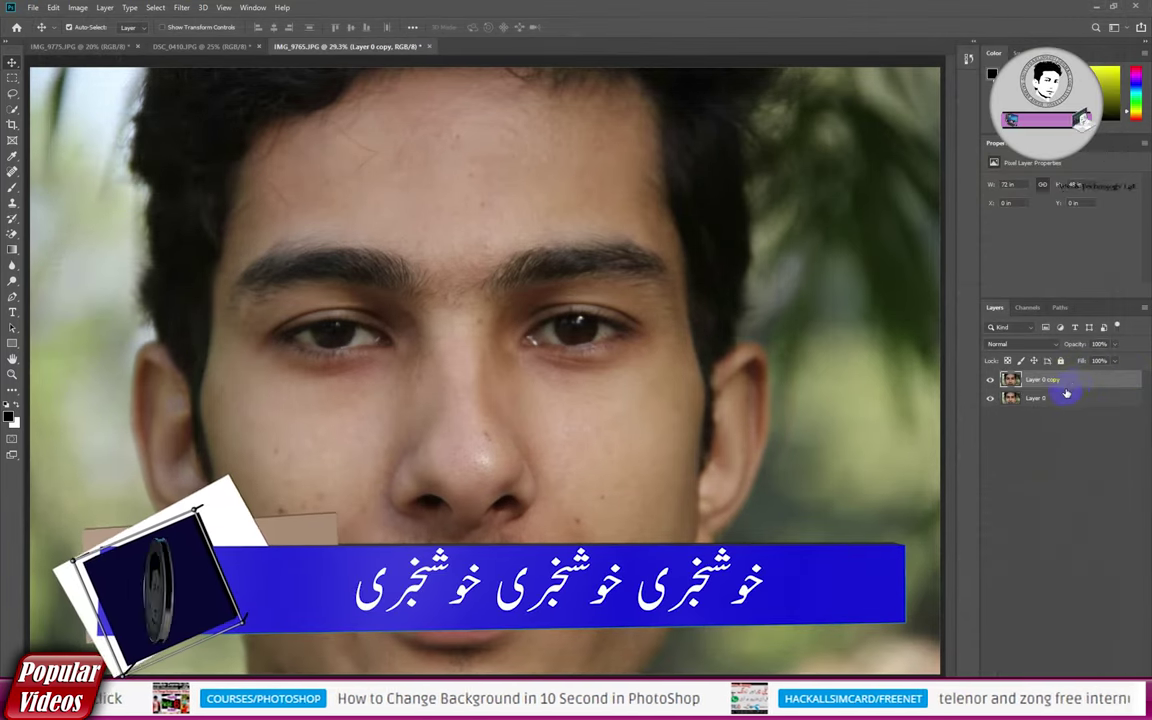
left_click(185, 9)
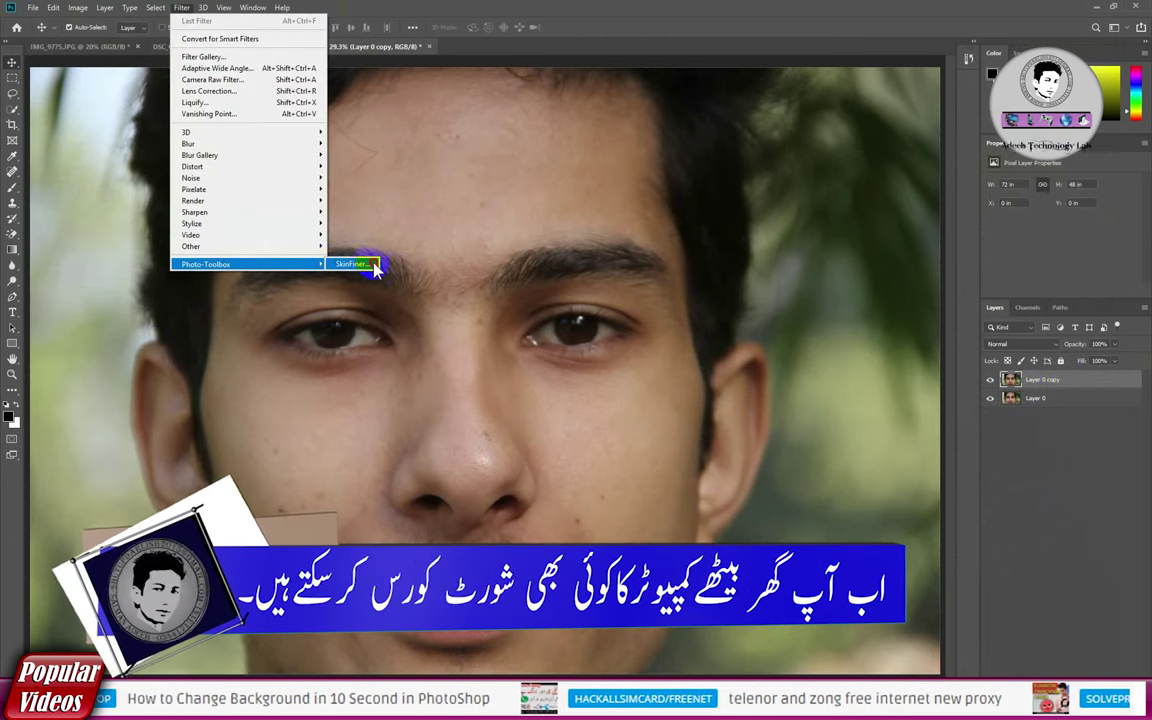
left_click(352, 264)
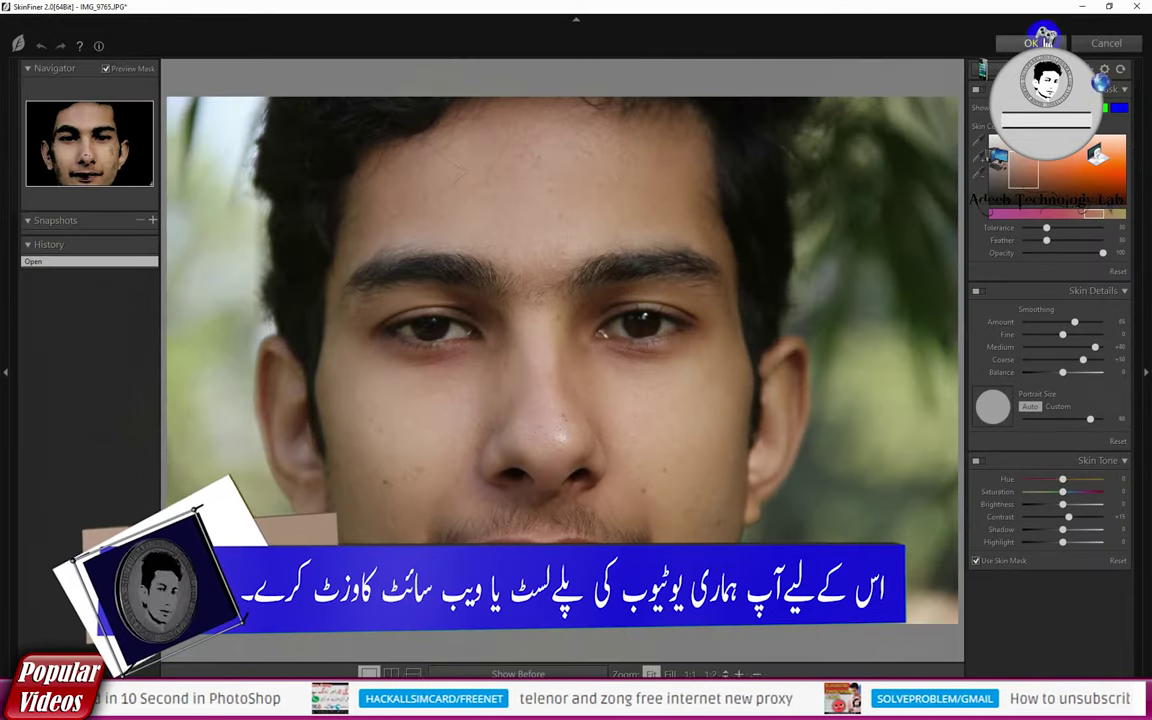
left_click(1040, 43)
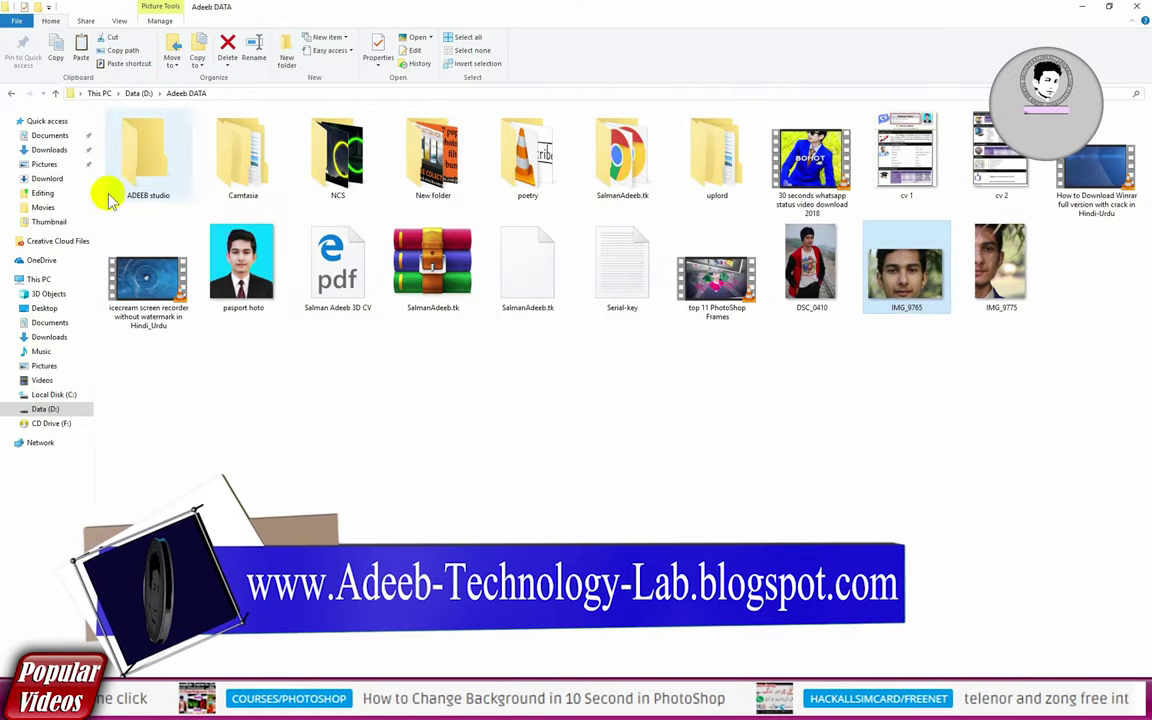
Step: Copy PECtrl.dll from Downloads > Programs > SkinFiner 2.0 > x64 > Crack
left_click(50, 149)
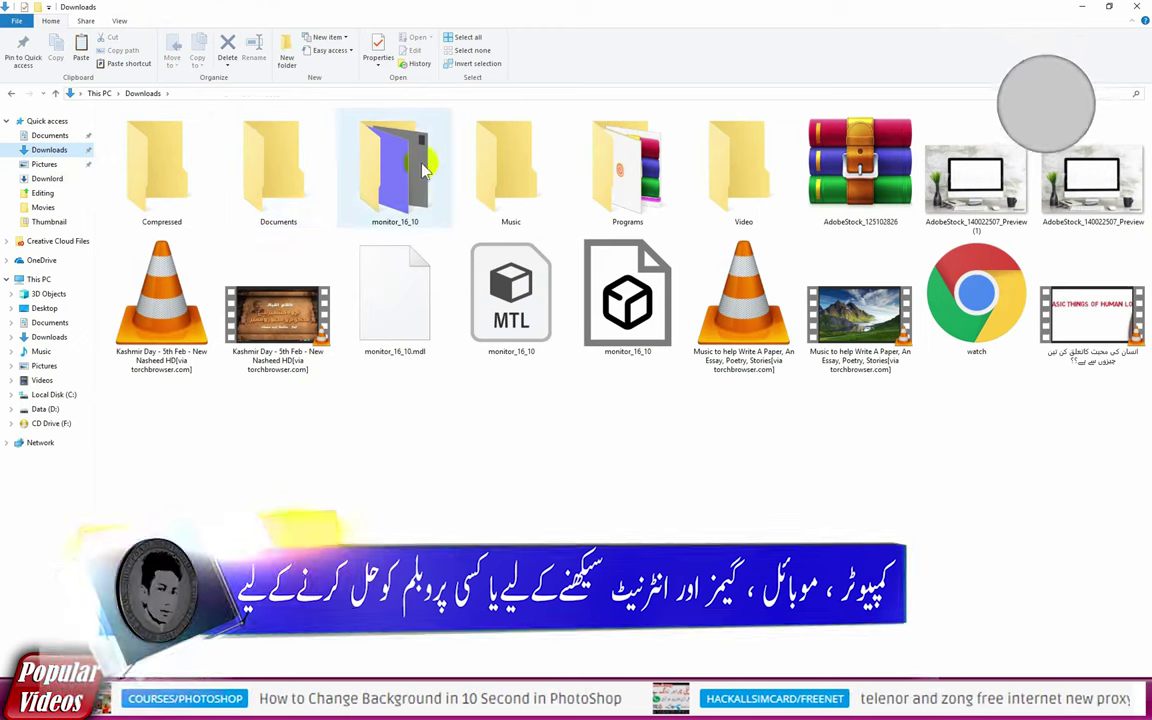
left_click(55, 136)
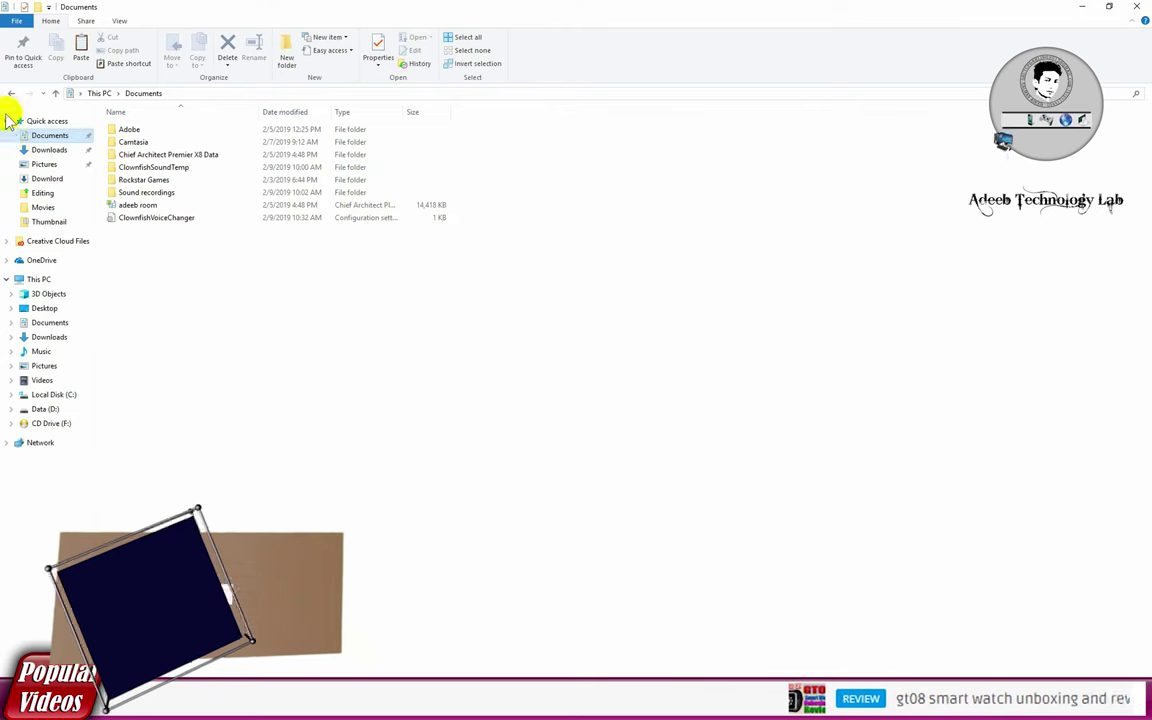
left_click(47, 150)
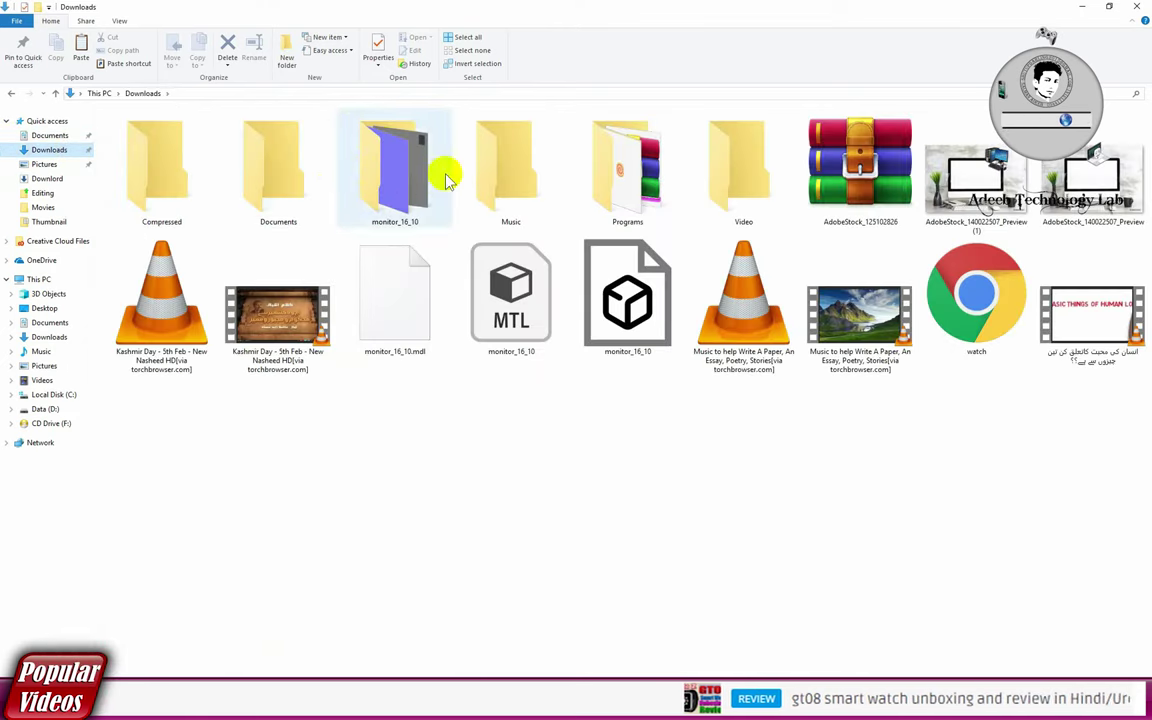
double_click(620, 150)
double_click(138, 129)
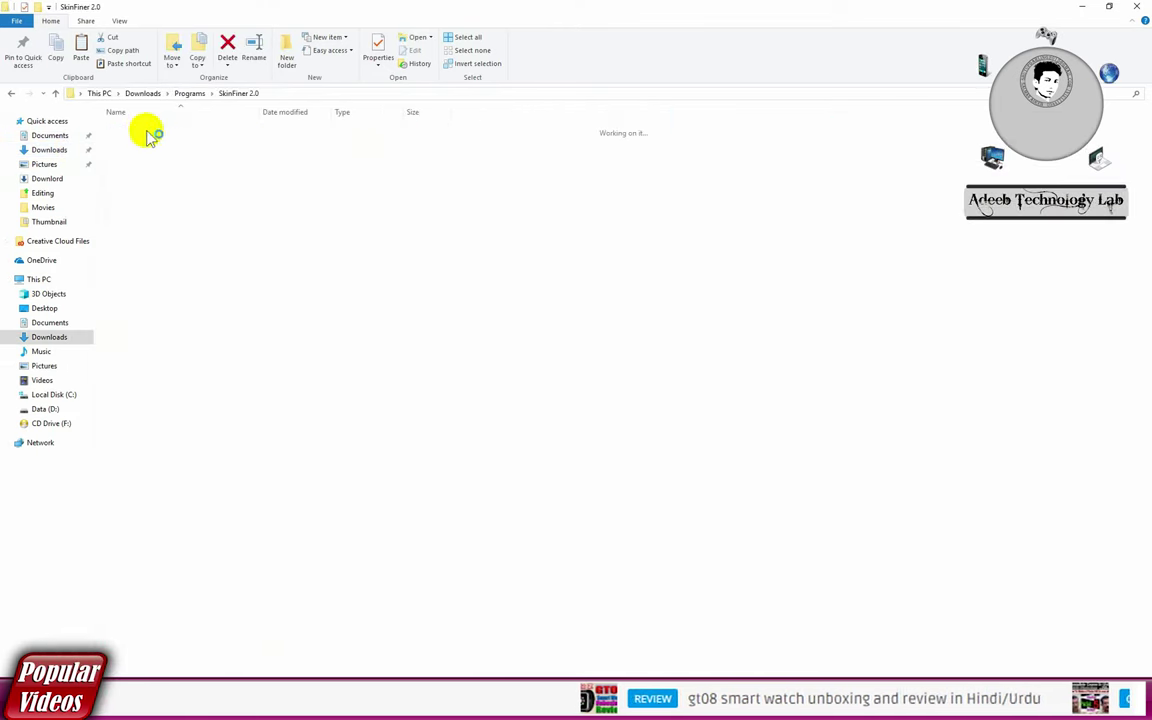
double_click(128, 148)
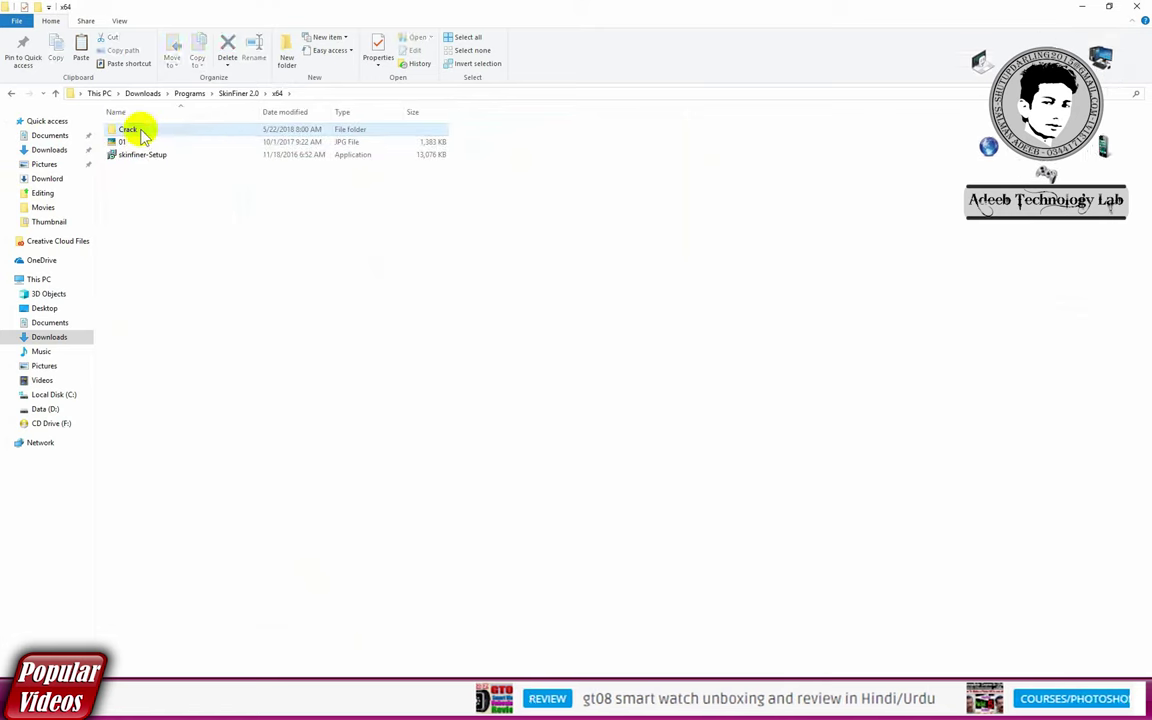
double_click(214, 132)
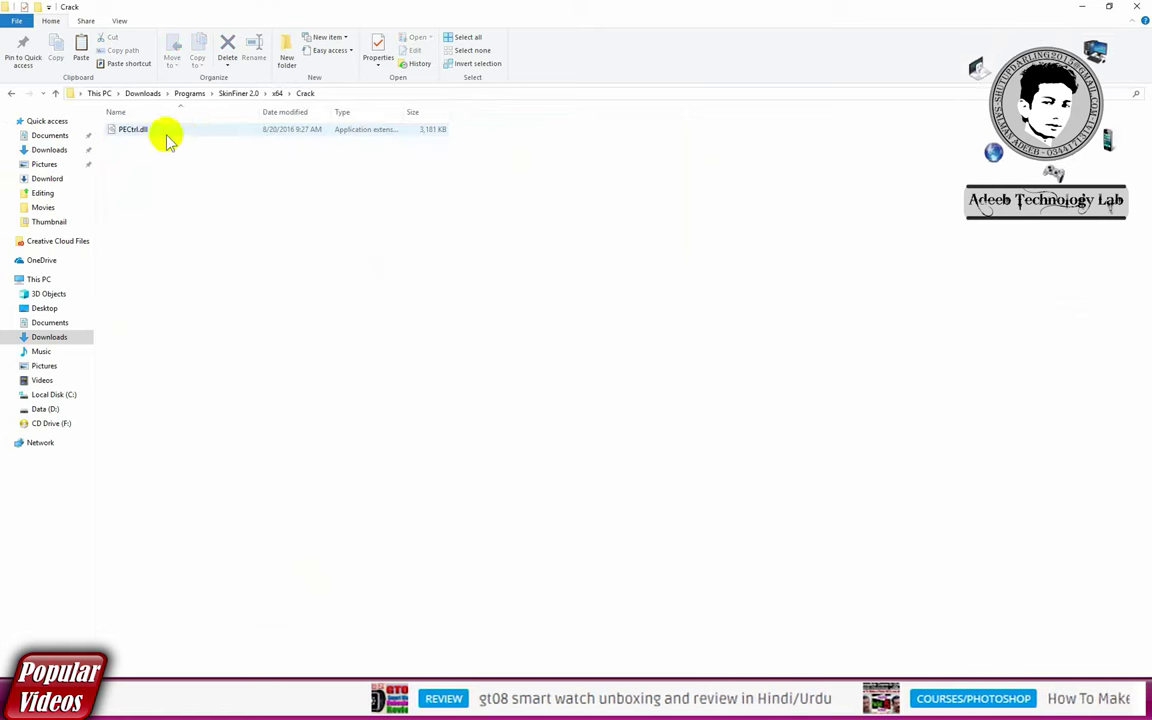
right_click(158, 128)
left_click(220, 313)
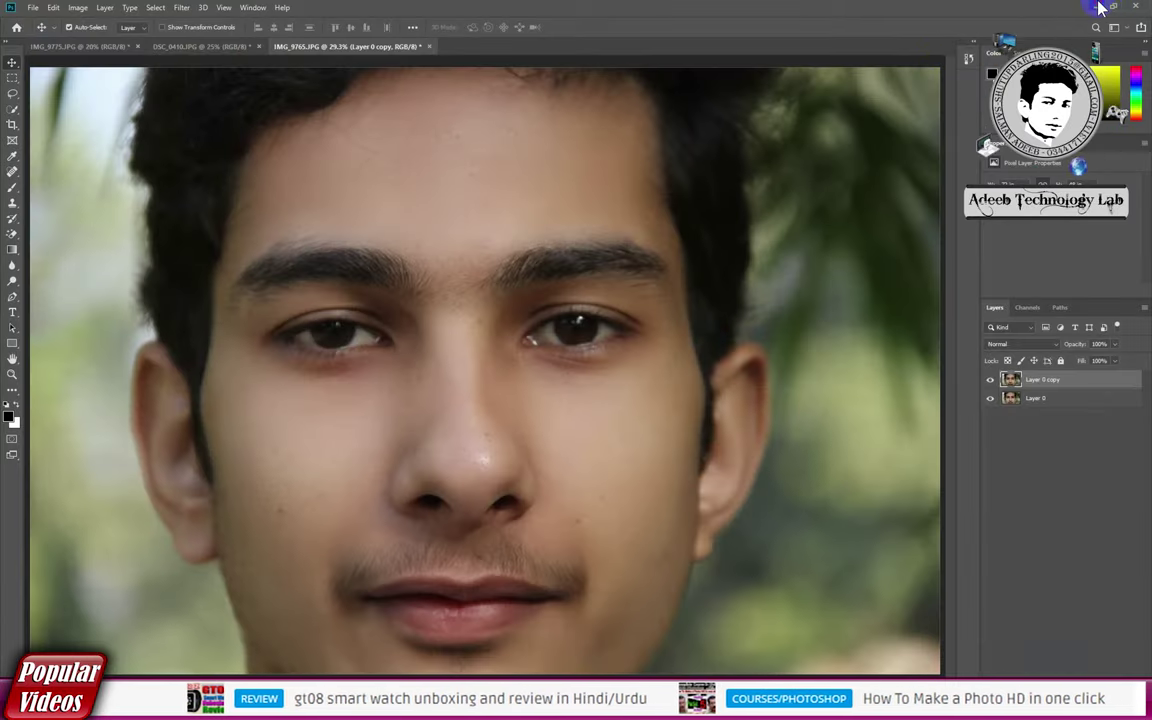
Step: Paste PECtrl.dll into SkinFiner's install folder, then return to Photoshop
left_click(1097, 7)
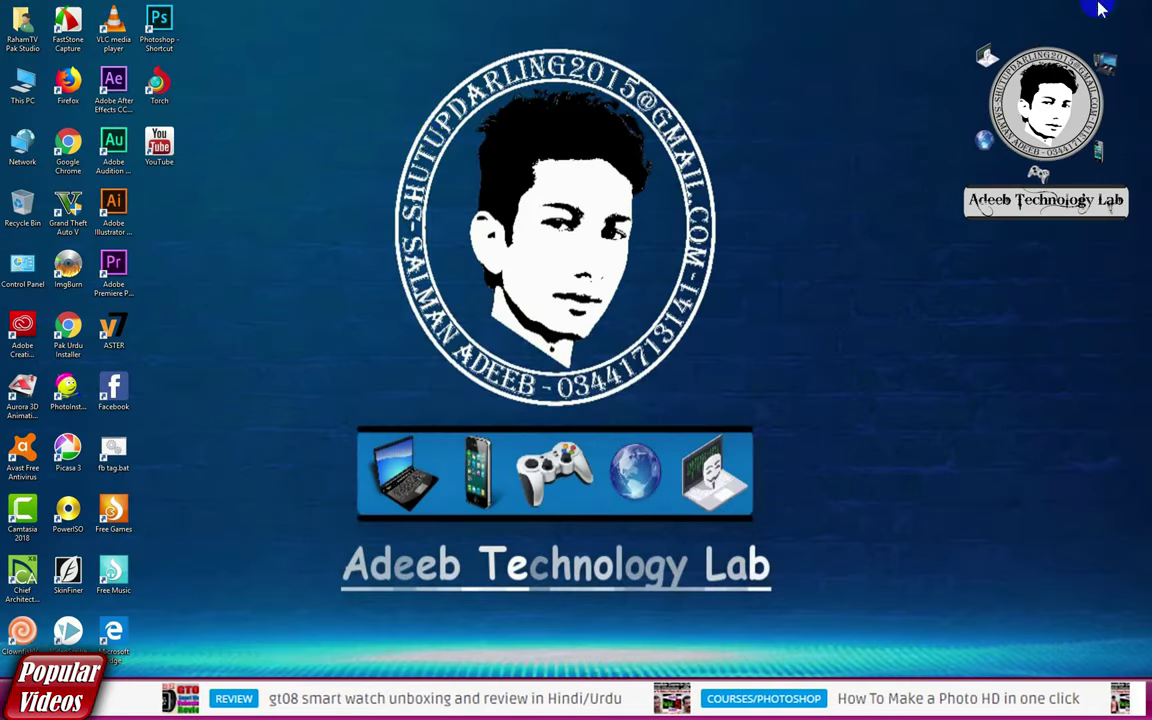
right_click(78, 566)
left_click(150, 284)
right_click(888, 306)
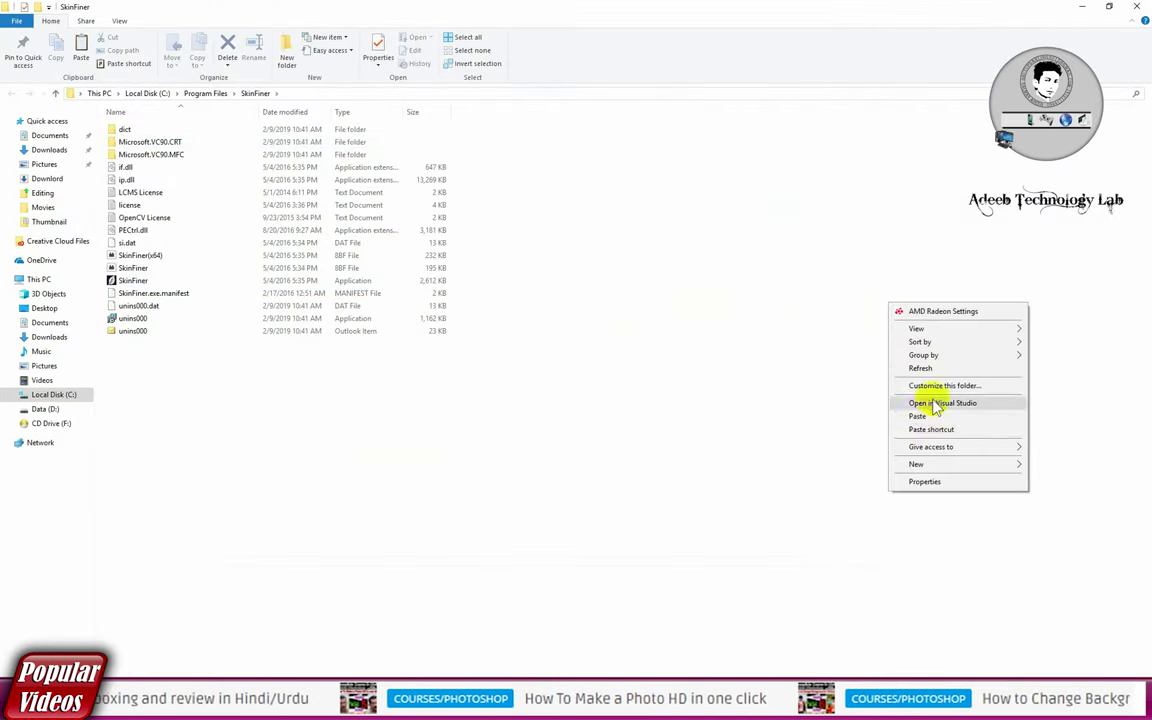
left_click(928, 419)
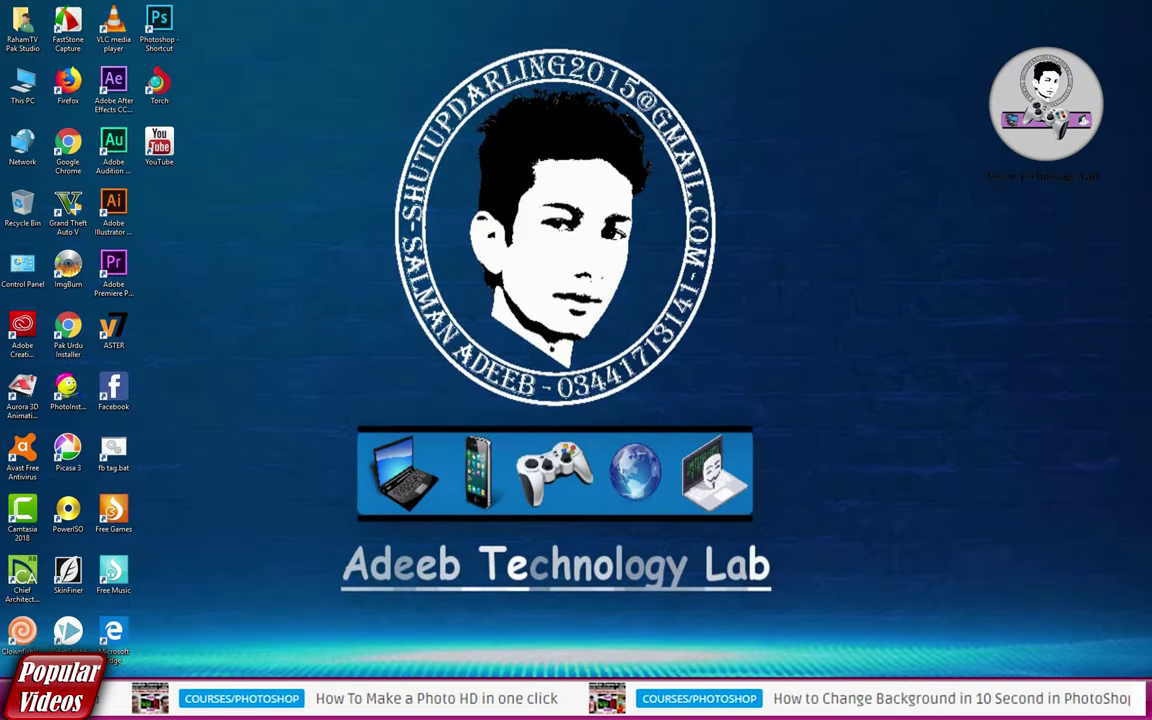
left_click(481, 625)
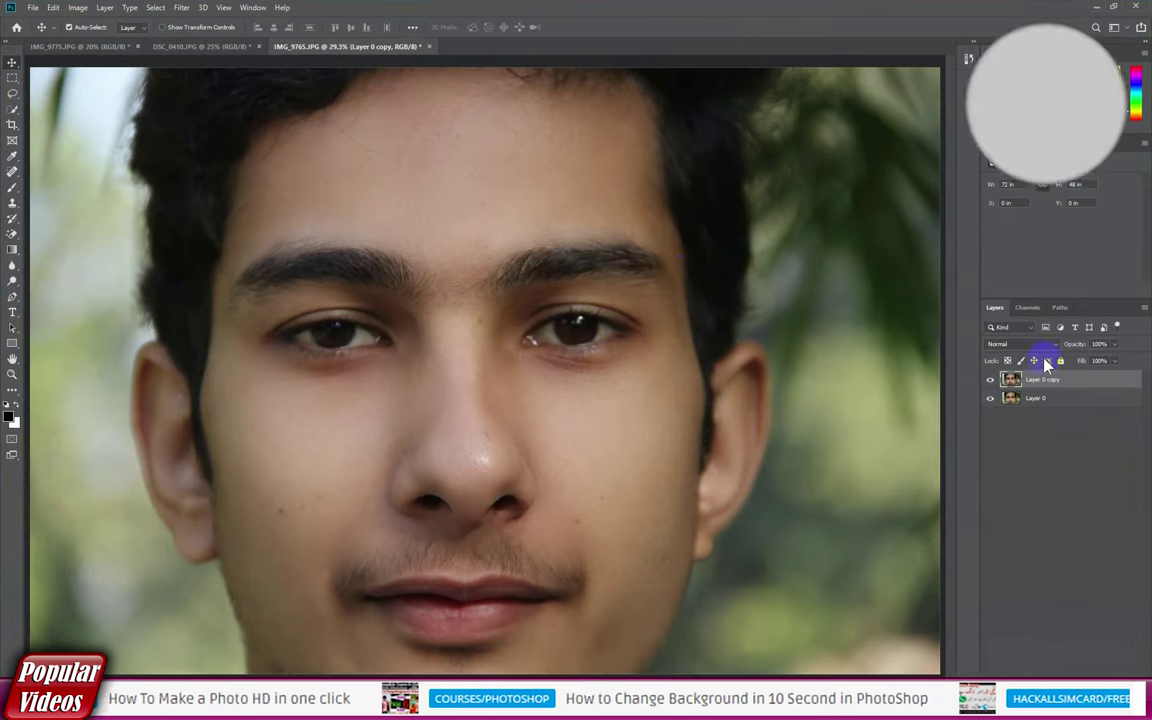
Step: Toggle Layer 0 copy's visibility, then spot-heal blemishes by the nose, cheek, eye corner and forehead
left_click(990, 380)
left_click(990, 380)
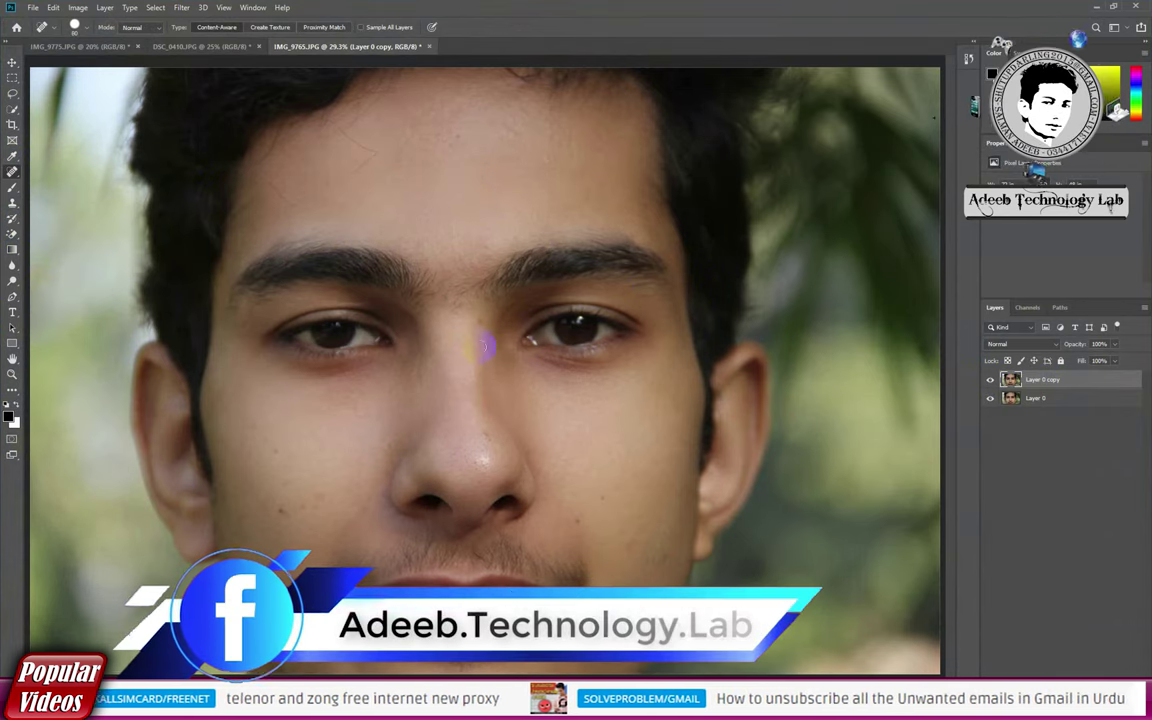
left_click(483, 437)
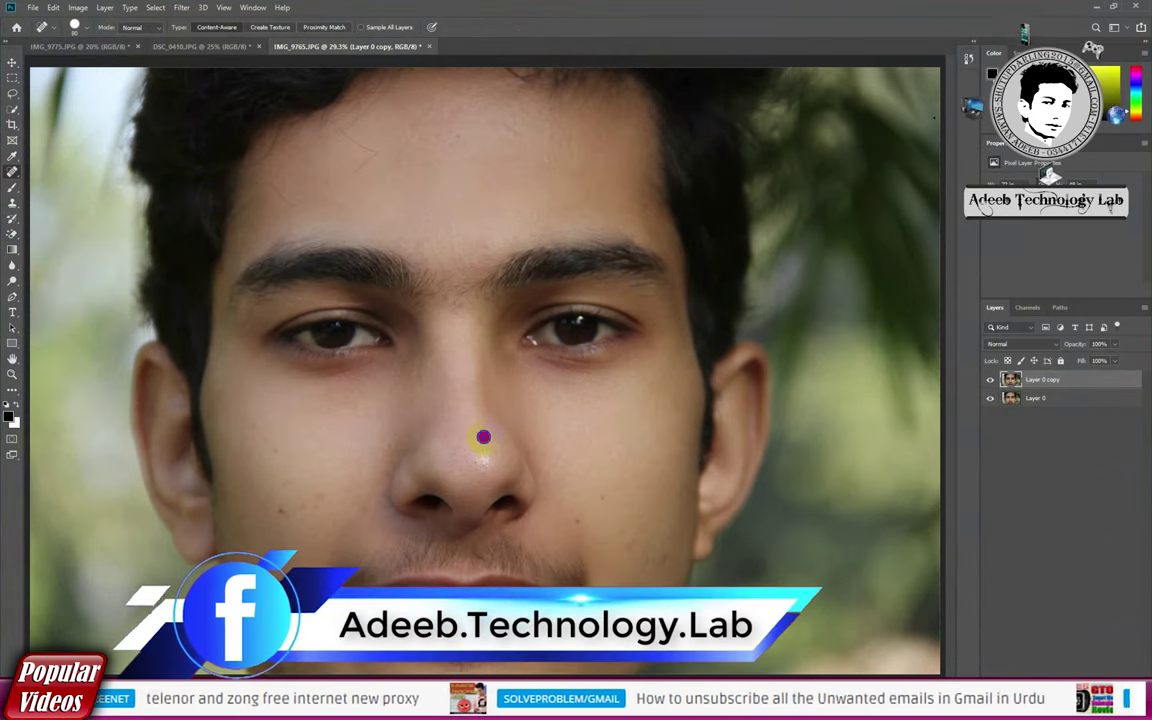
left_click(602, 500)
left_click(514, 483)
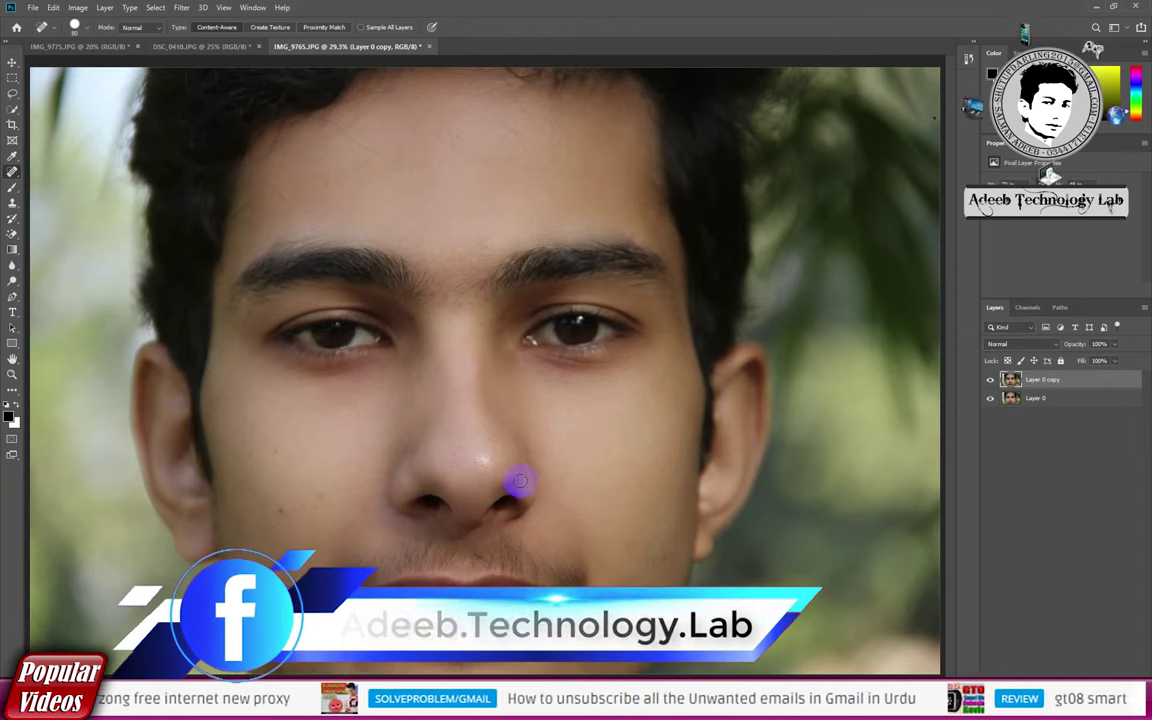
left_click(276, 509)
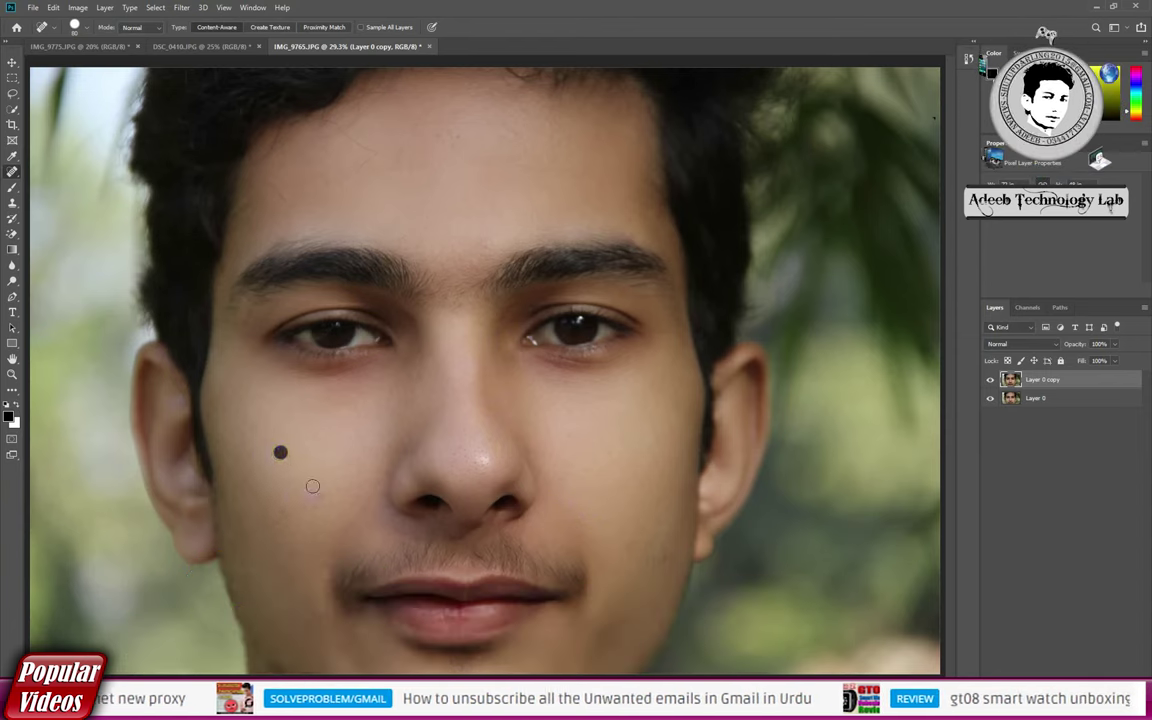
left_click(321, 496)
left_click(643, 309)
left_click(571, 165)
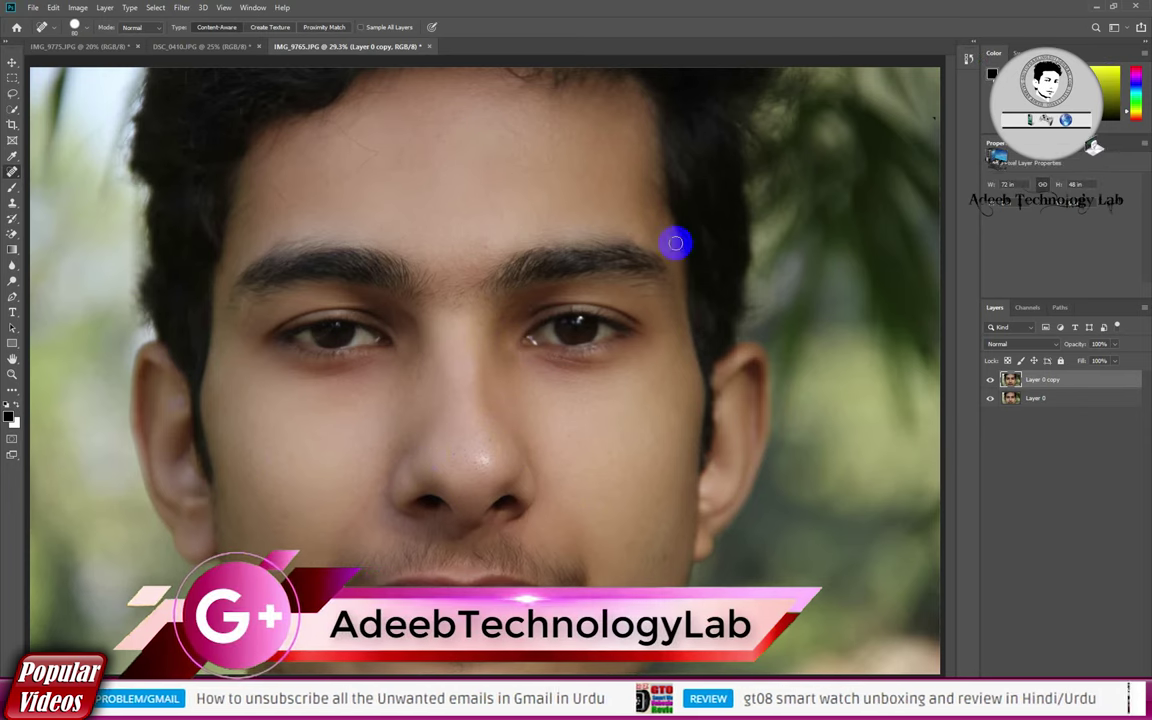
Step: Switch to DSC_0410, apply SkinFiner smoothing to it, and zoom into the face
left_click(185, 47)
left_click(485, 210)
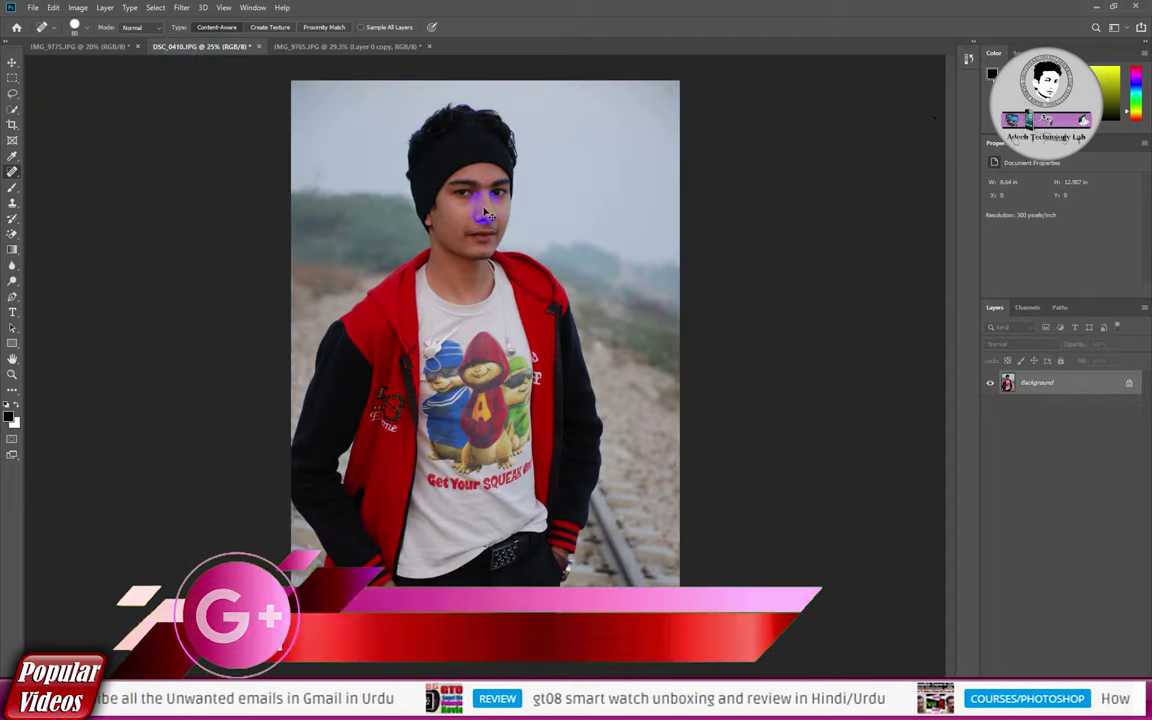
scroll(485, 213, "up", 1)
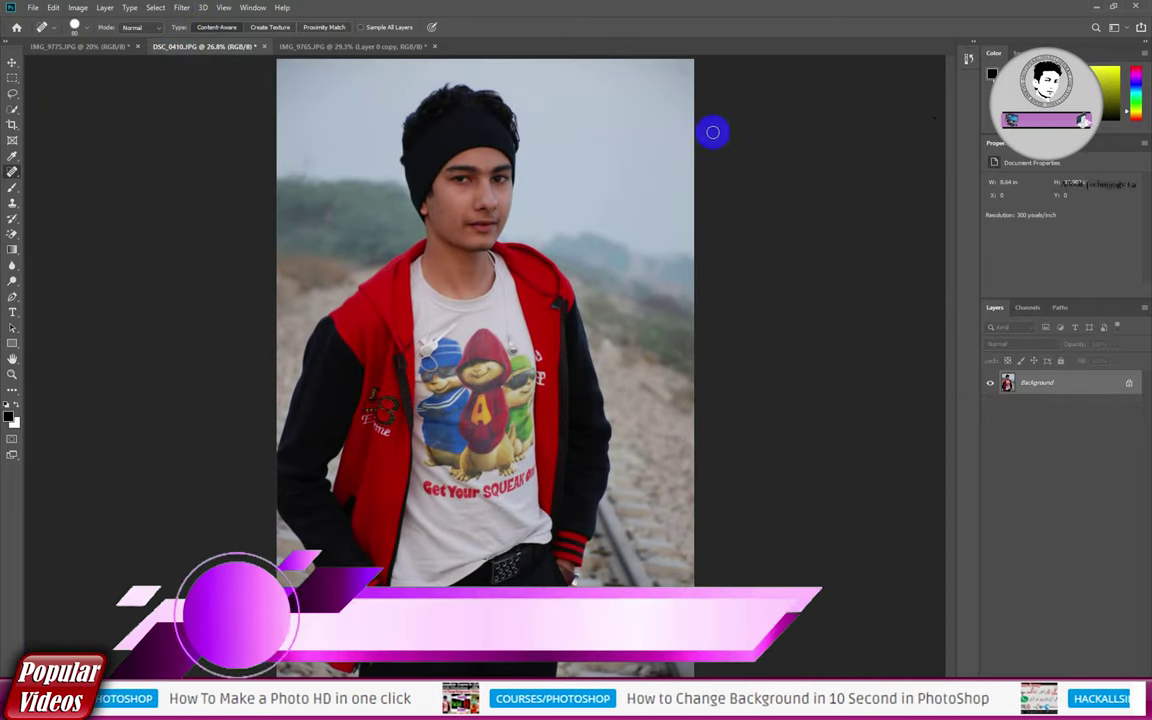
left_click(182, 8)
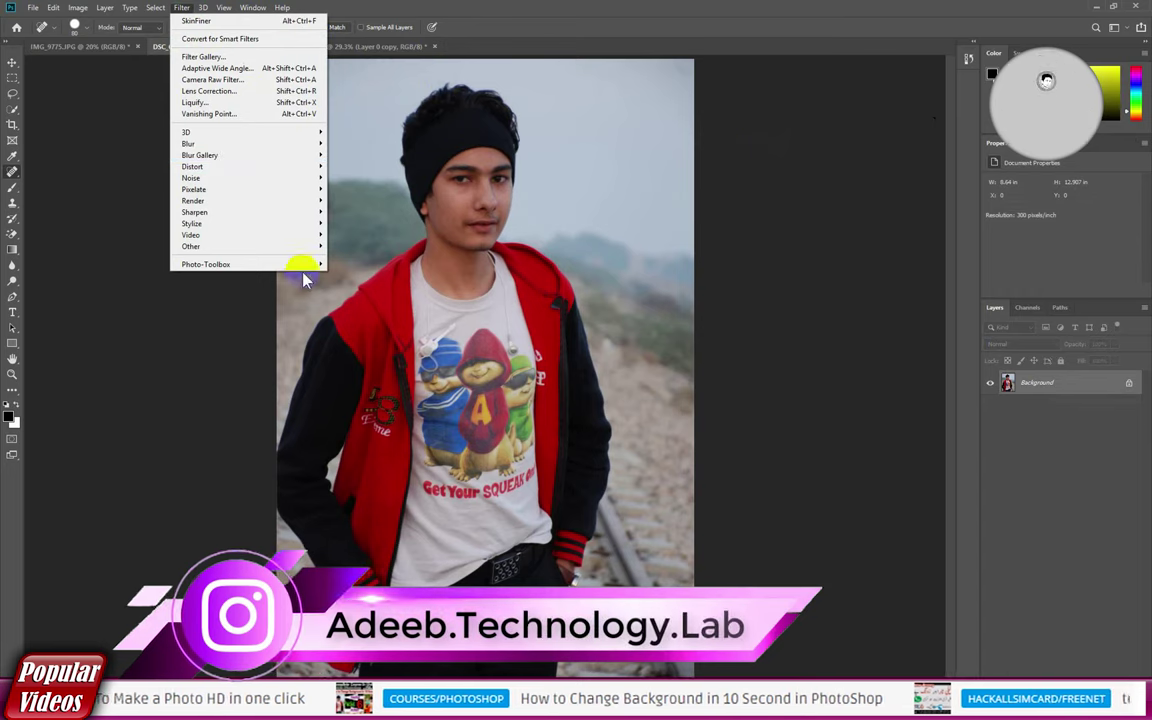
left_click(715, 290)
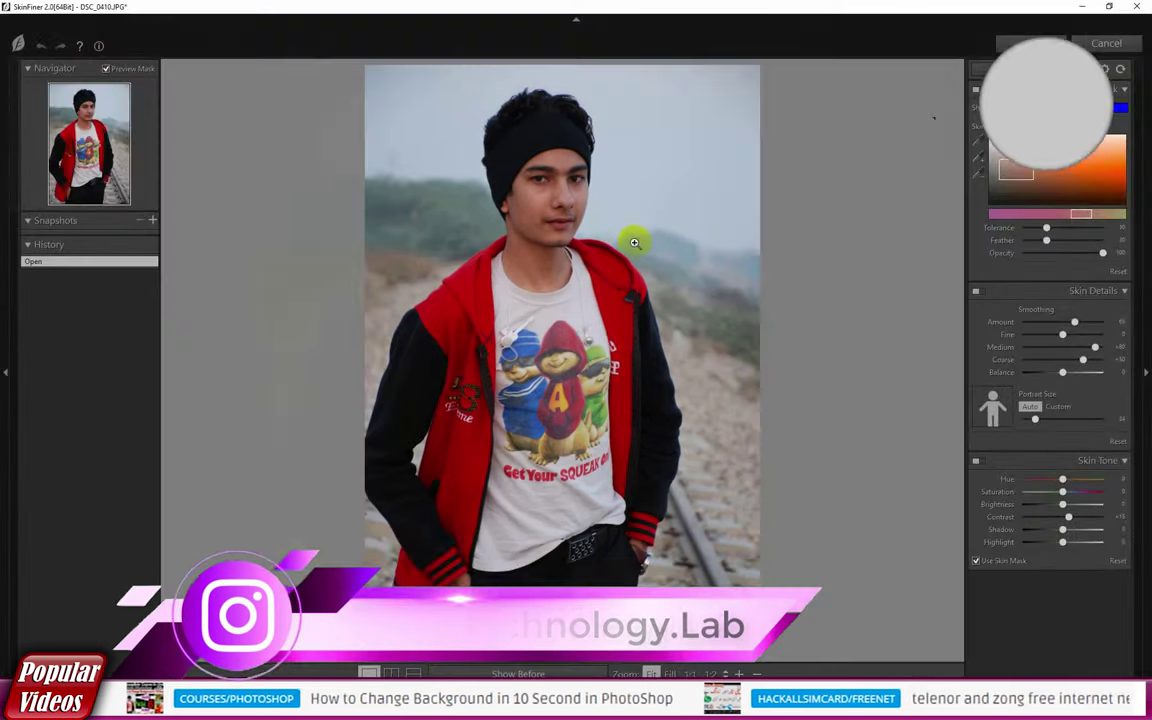
left_click(1028, 43)
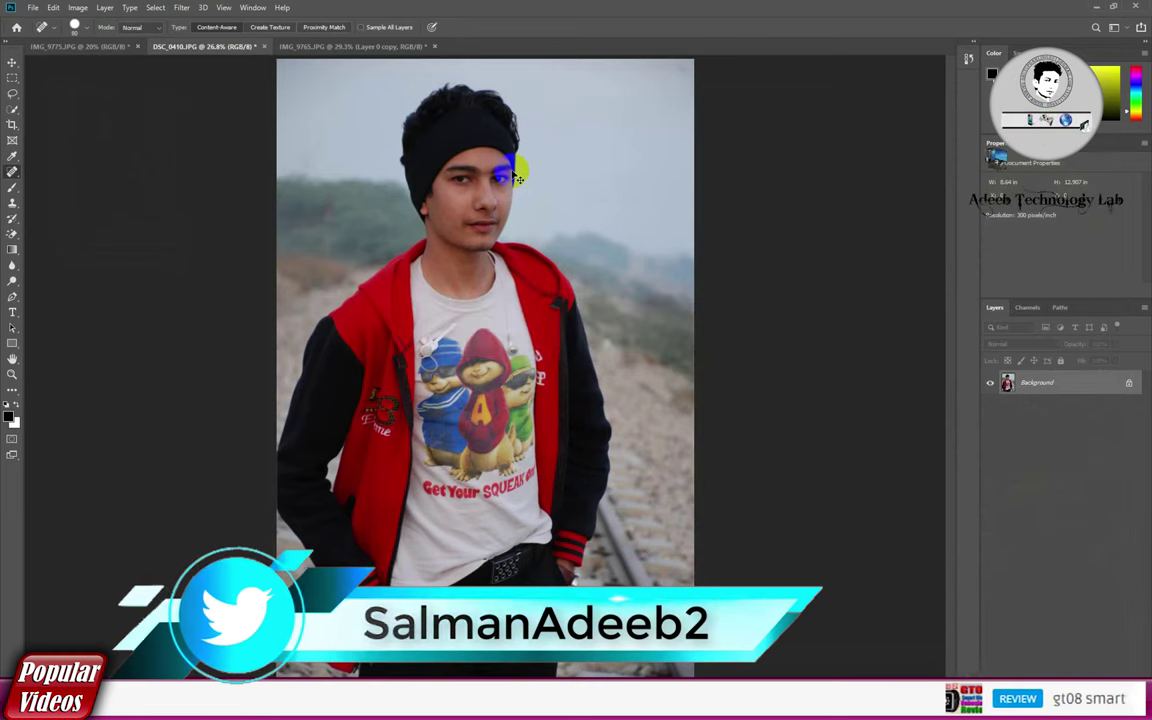
scroll(515, 176, "up", 1)
scroll(495, 172, "up", 2)
scroll(470, 170, "up", 1)
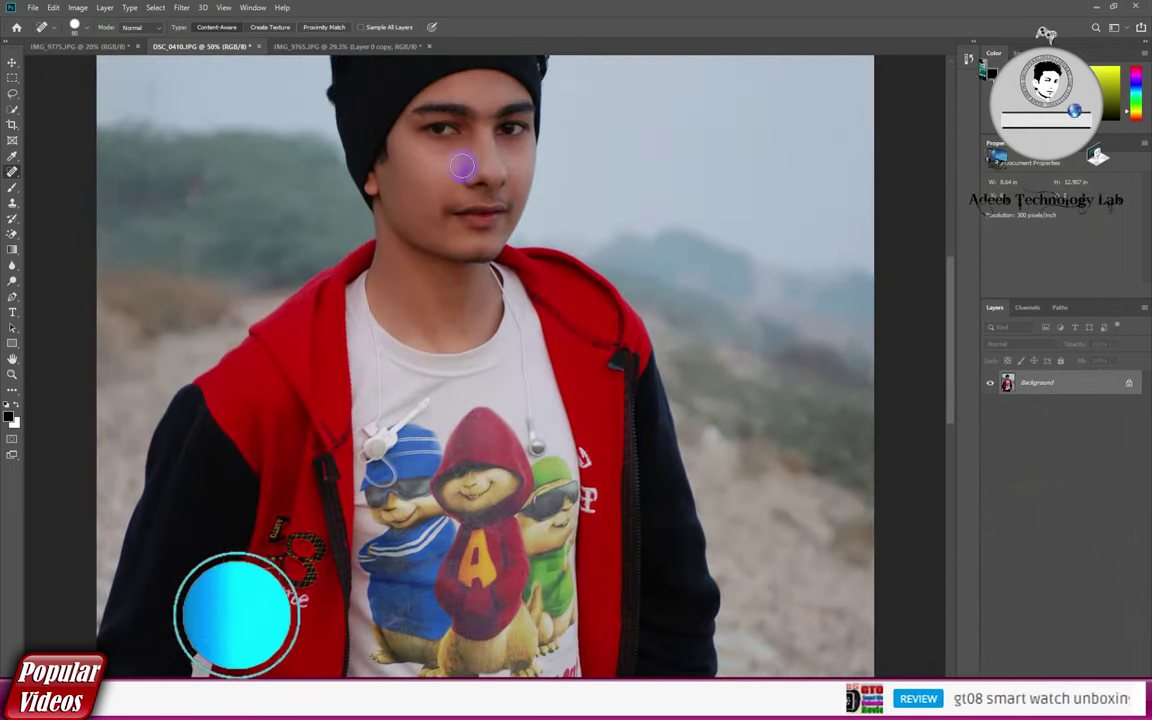
scroll(460, 165, "up", 1)
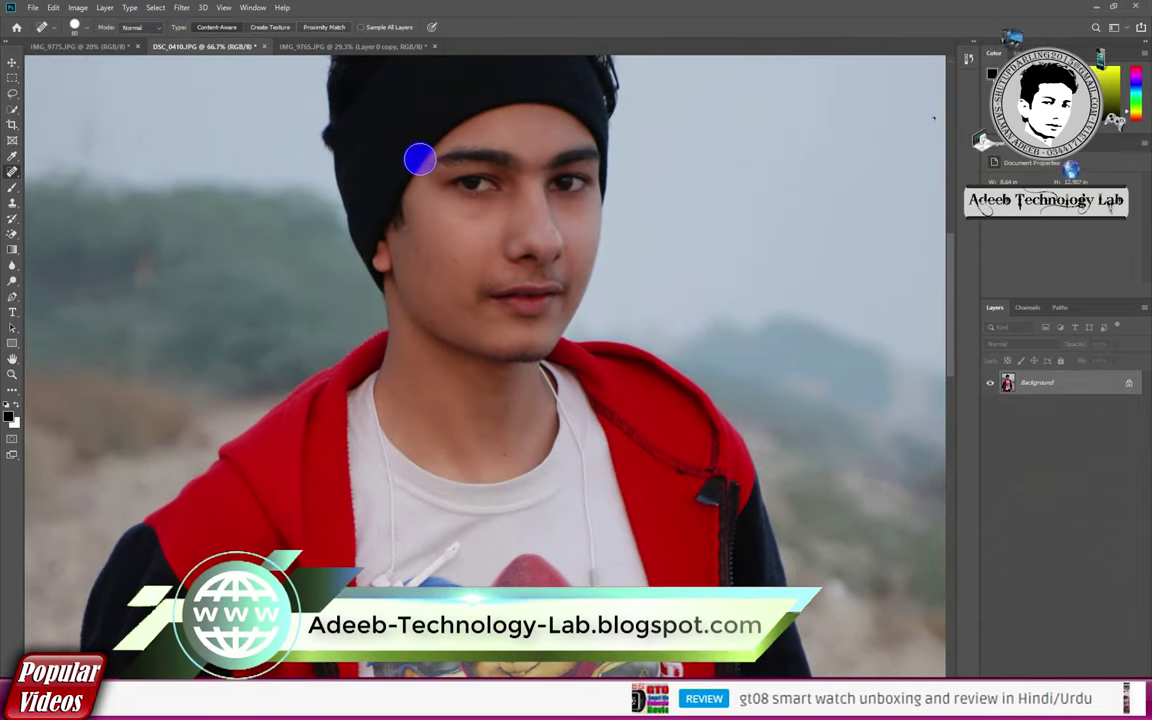
Step: In History, toggle between the Open and SkinFiner states, ending on SkinFiner
key("z")
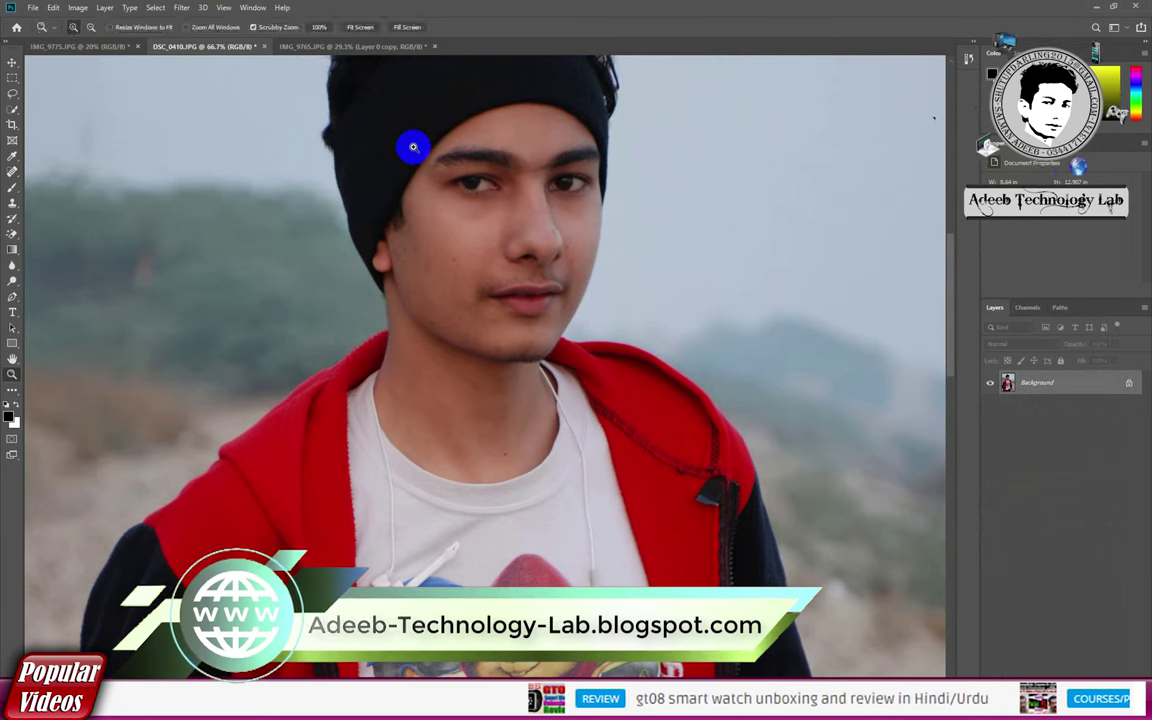
left_click(966, 62)
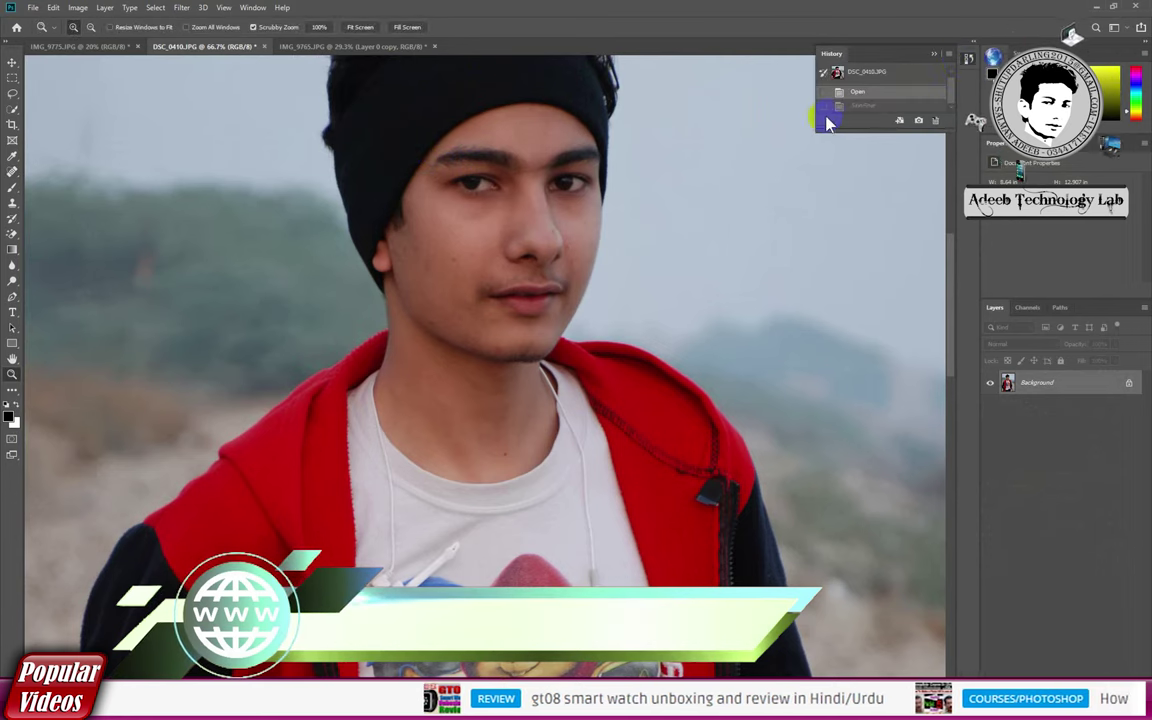
left_click(881, 108)
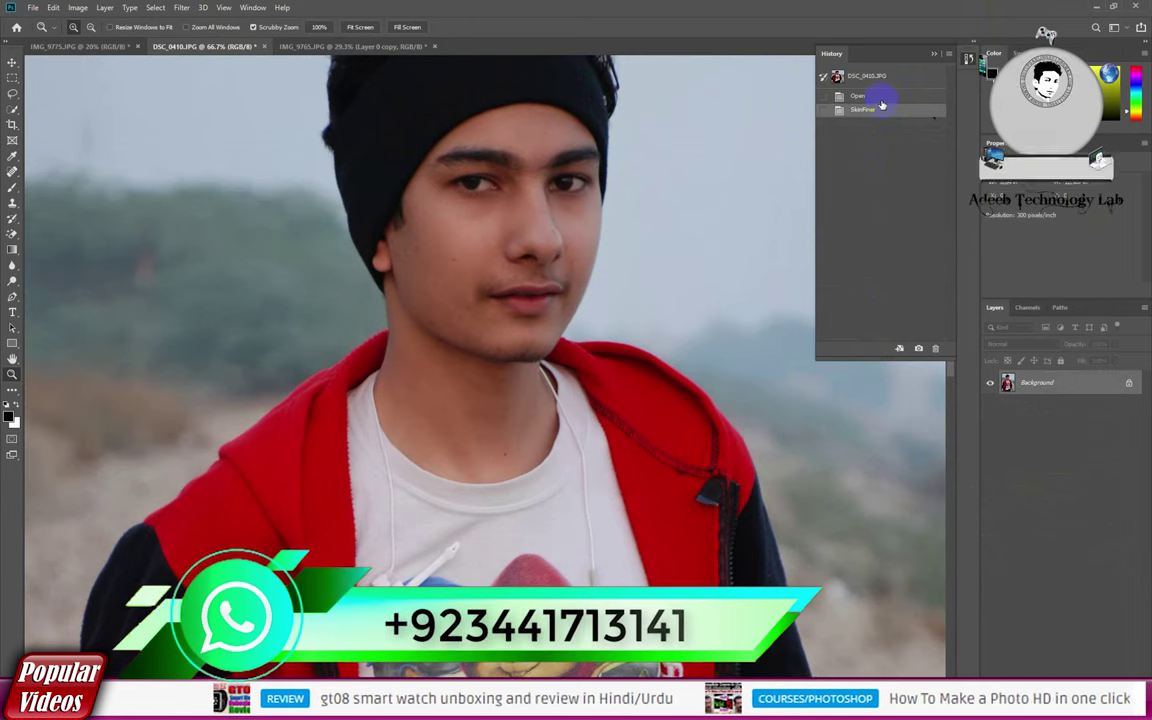
left_click(881, 100)
left_click(878, 110)
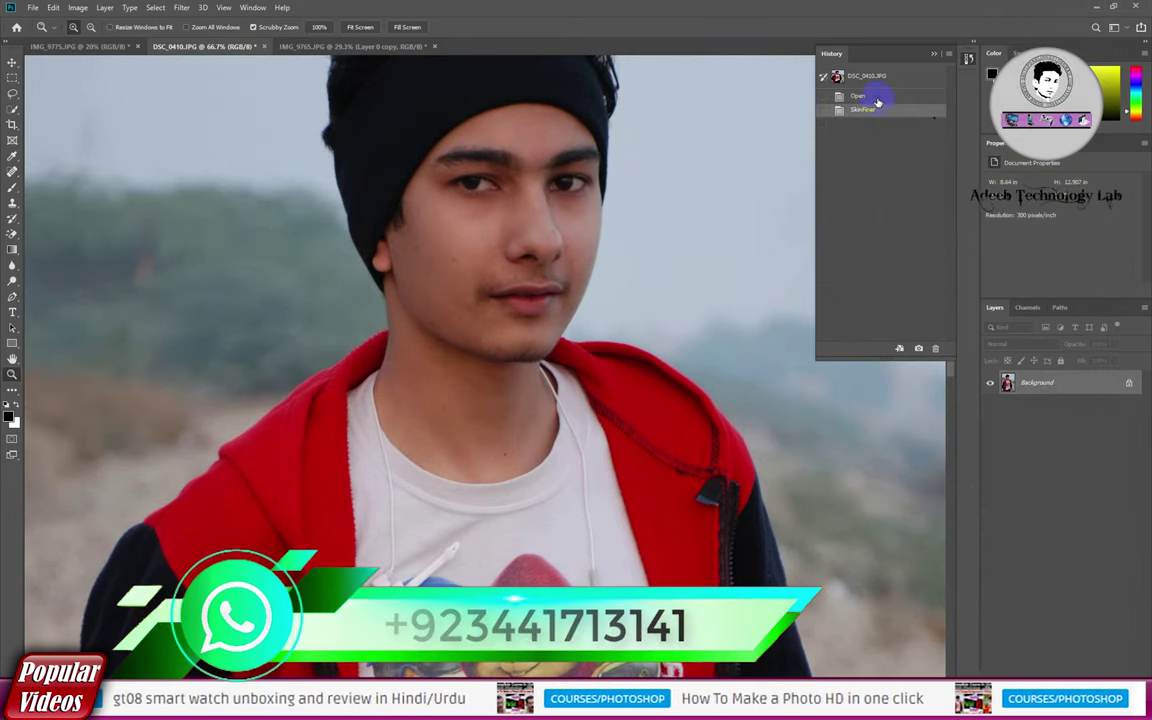
left_click(877, 97)
left_click(878, 110)
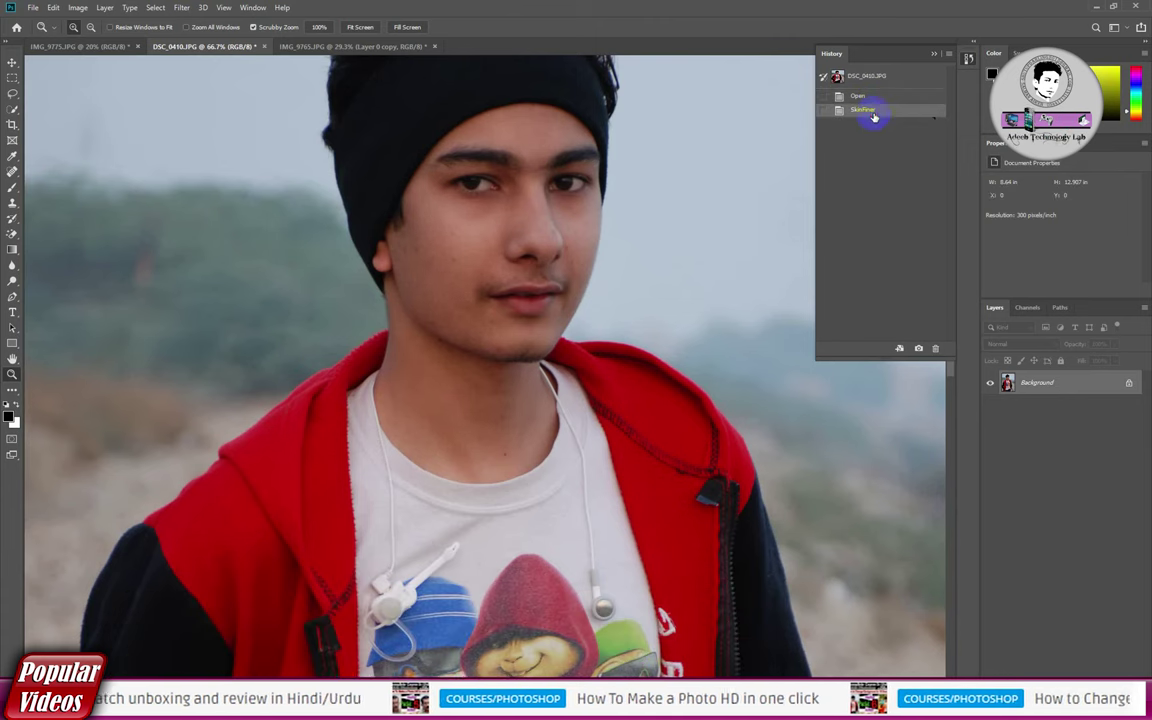